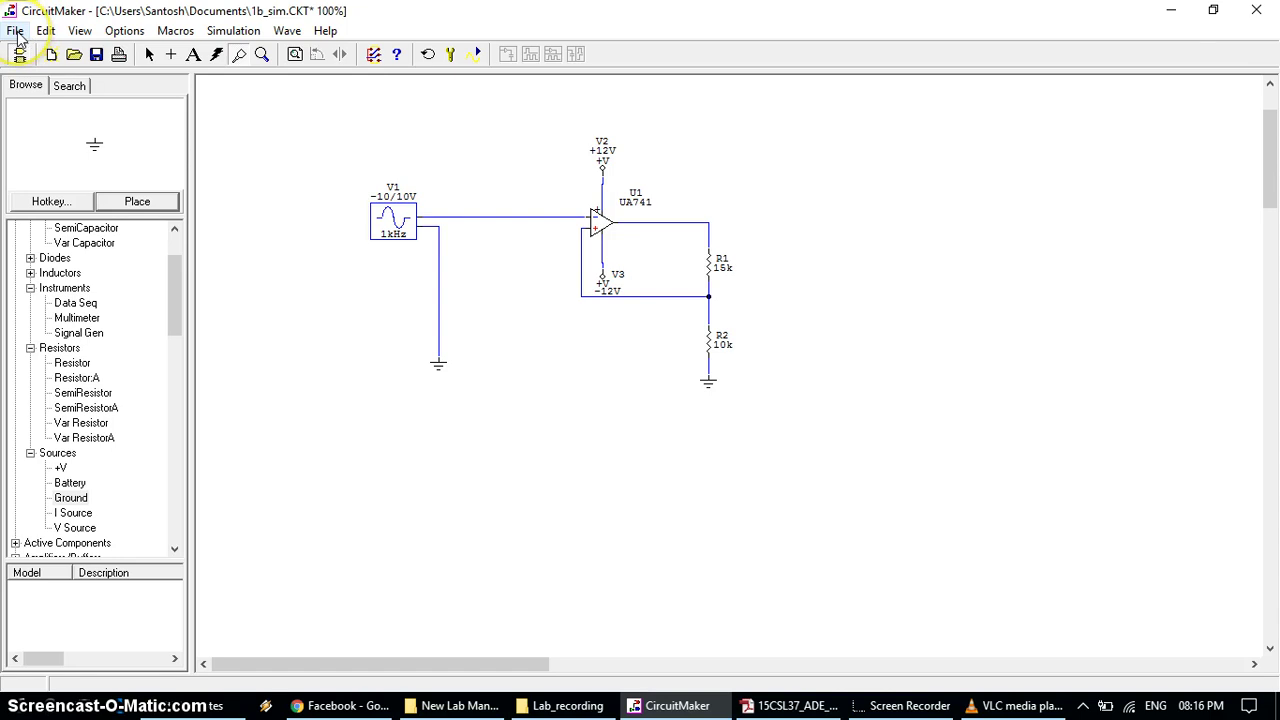
- Save changes to 1b_sim.CKT and start a blank UNTITLED.CKT circuit
{"action": "left_click", "coordinate": [16, 32]}
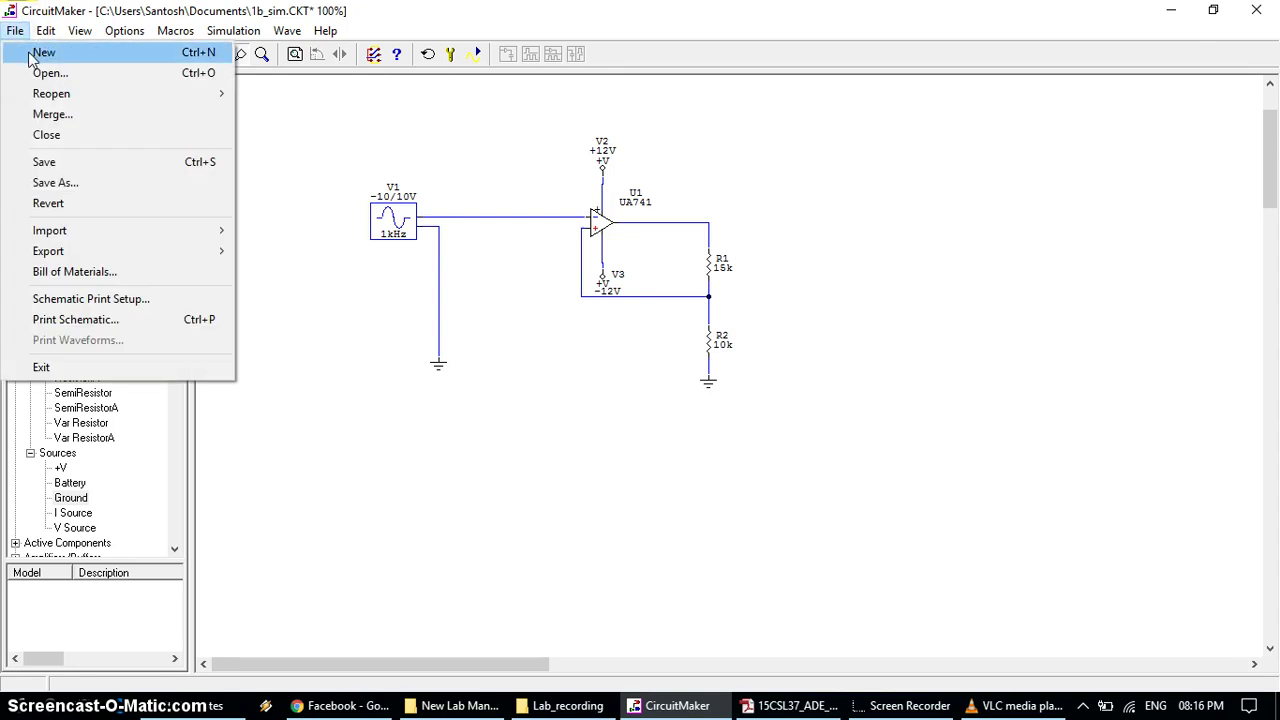
{"action": "left_click", "coordinate": [30, 55]}
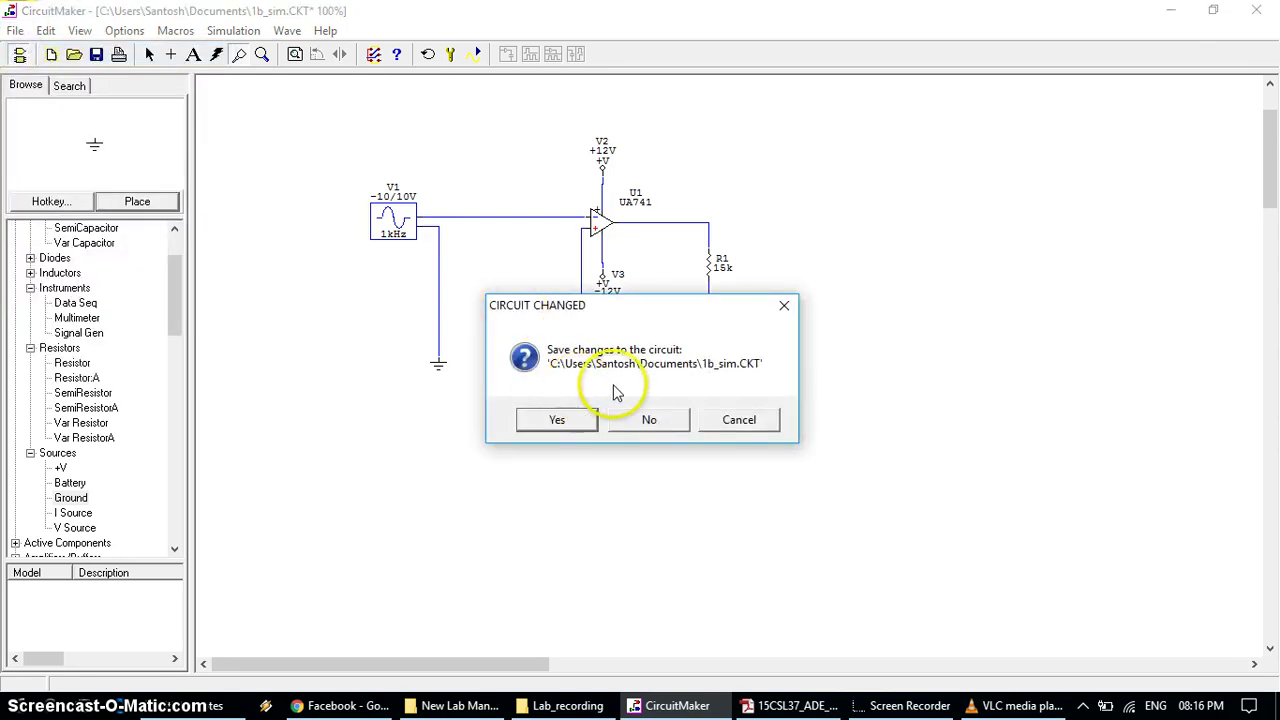
{"action": "left_click", "coordinate": [557, 420]}
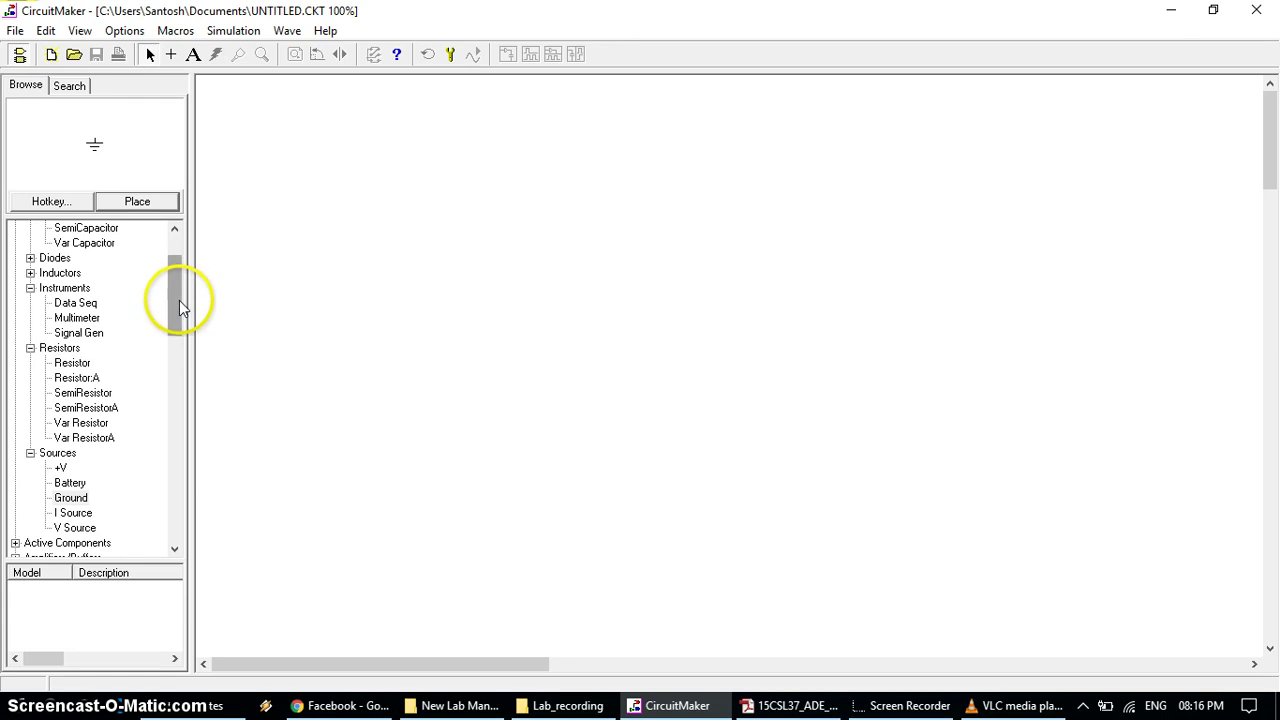
- Place an Op-Amp5 part near the centre of the sheet
{"action": "left_click_drag", "start_coordinate": [177, 299], "coordinate": [183, 449]}
{"action": "left_click", "coordinate": [78, 348]}
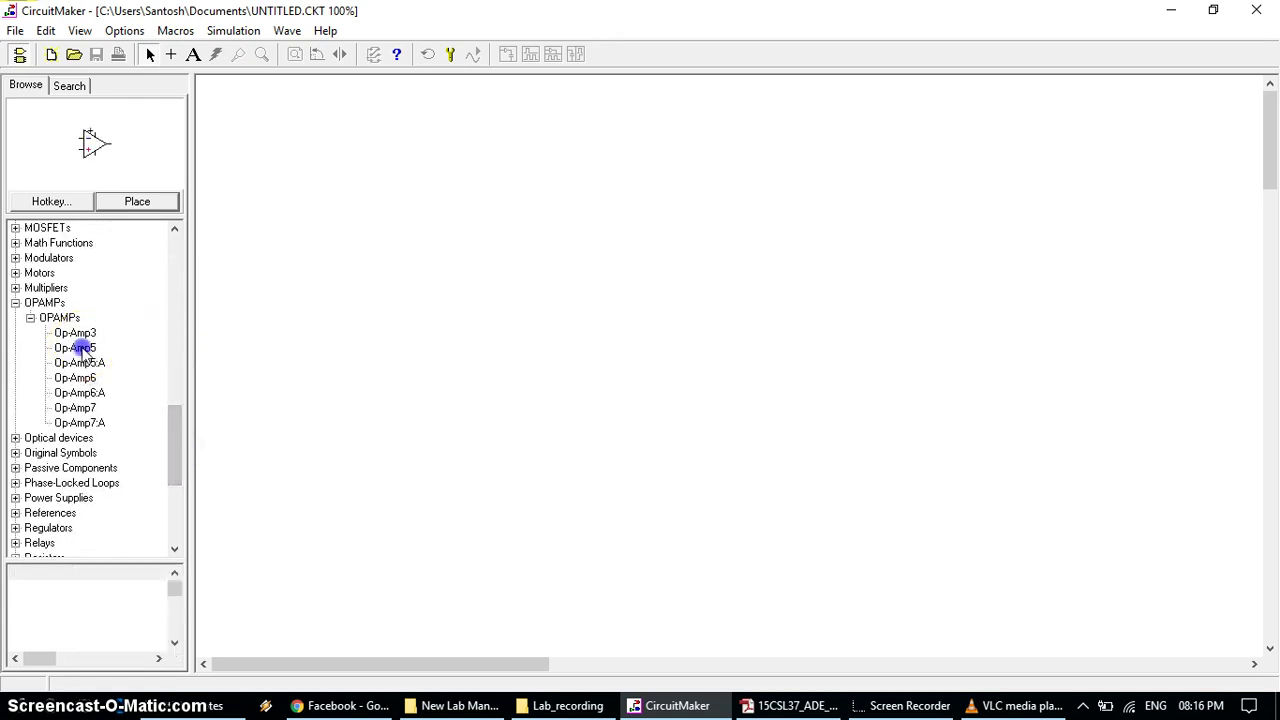
{"action": "left_click", "coordinate": [137, 202]}
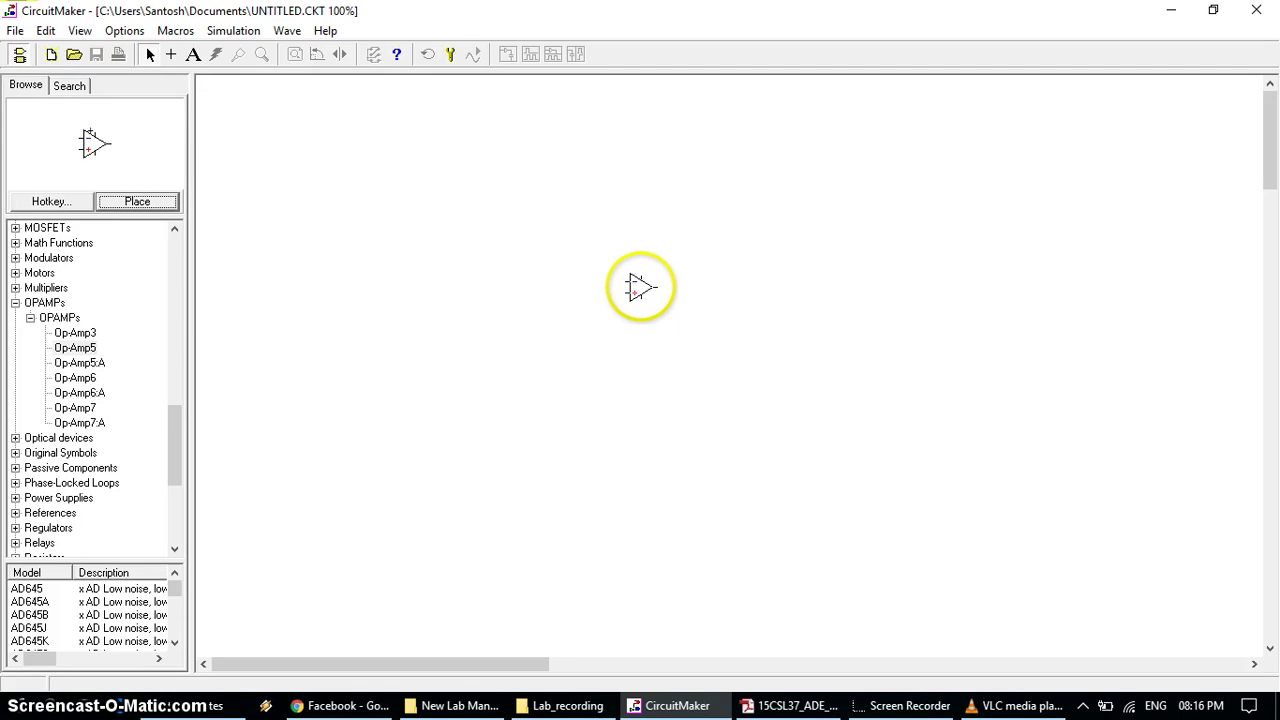
{"action": "left_click", "coordinate": [640, 287]}
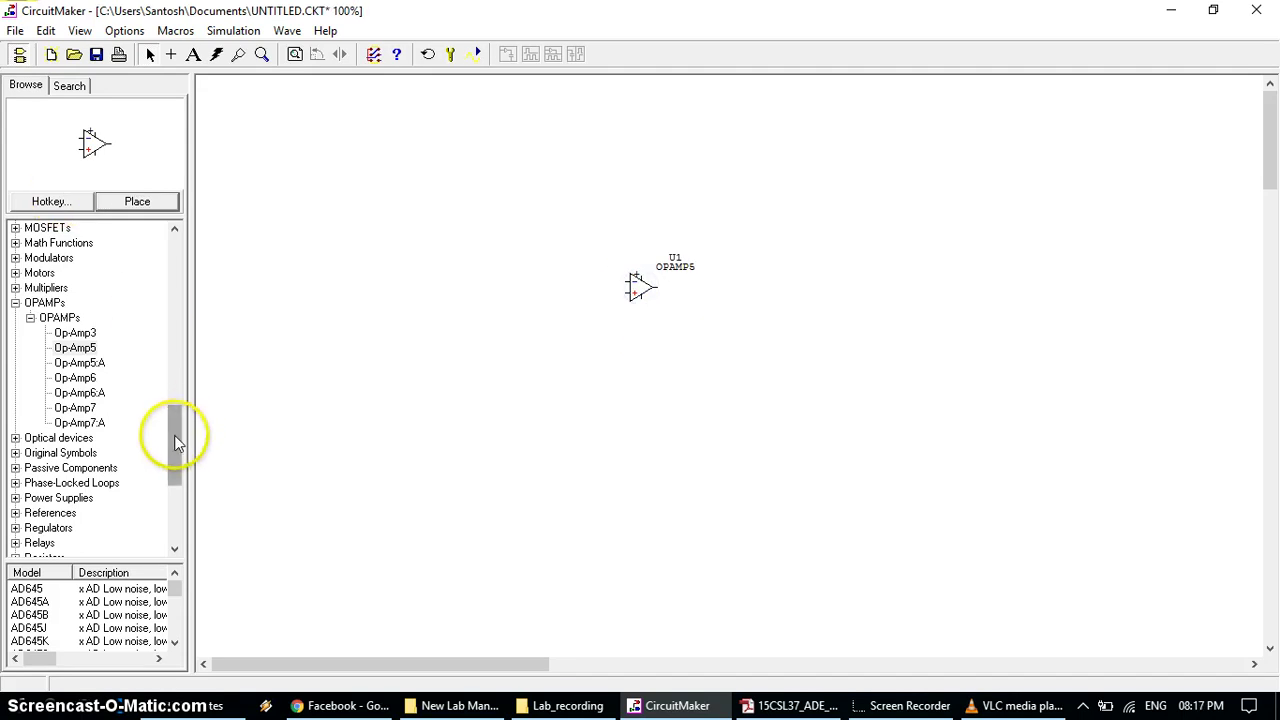
- Place resistor R1 above the op-amp, with R2 and R3 upright at its right
{"action": "left_click_drag", "start_coordinate": [174, 435], "coordinate": [190, 286]}
{"action": "left_click", "coordinate": [72, 362]}
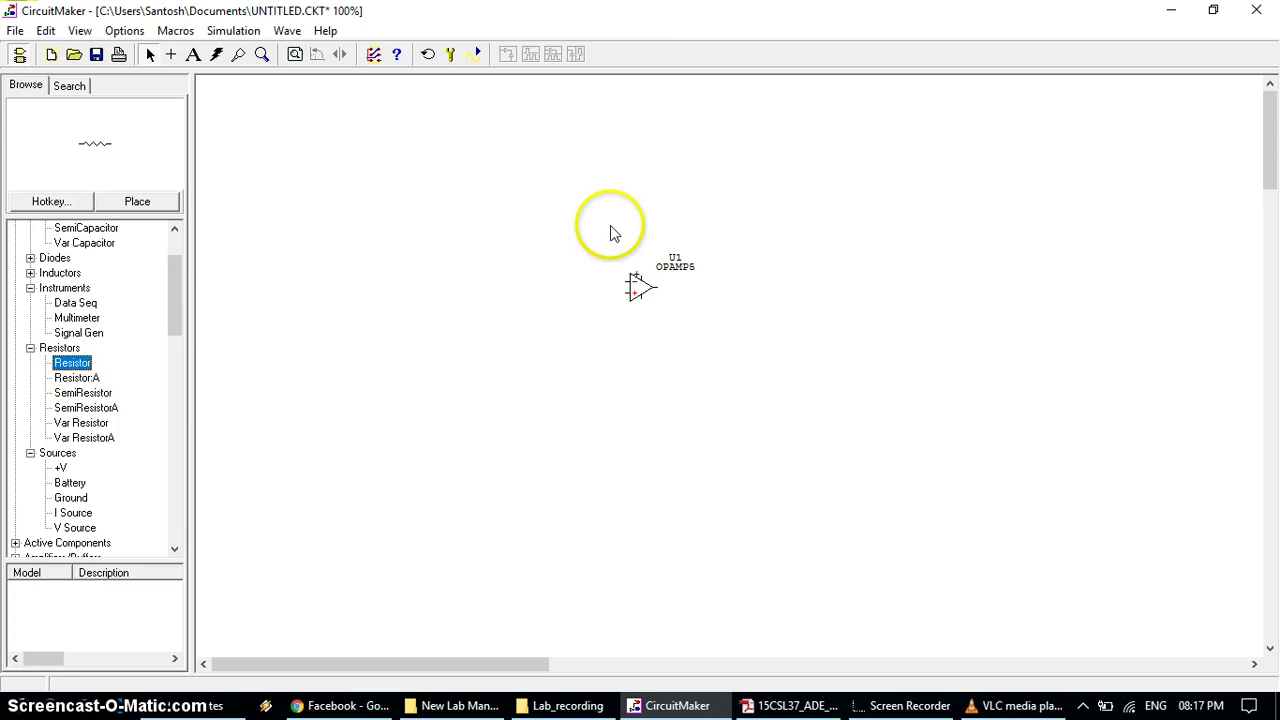
{"action": "left_click", "coordinate": [135, 201]}
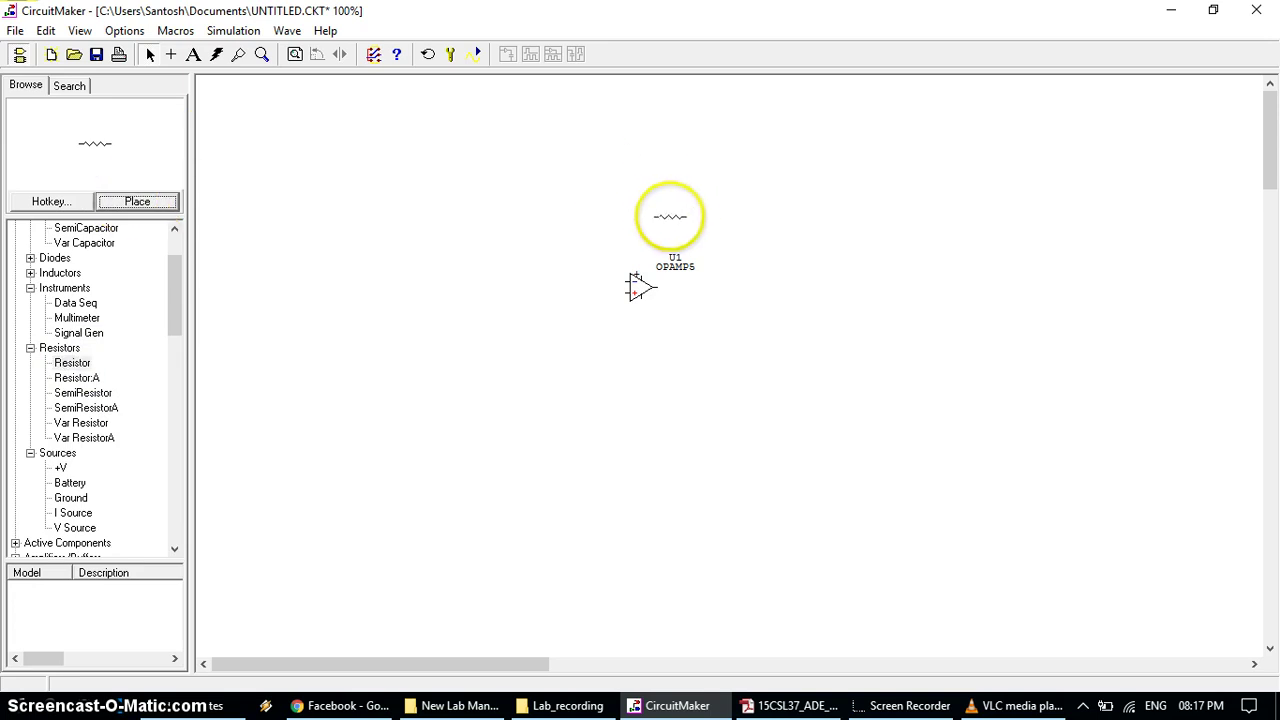
{"action": "left_click", "coordinate": [656, 178]}
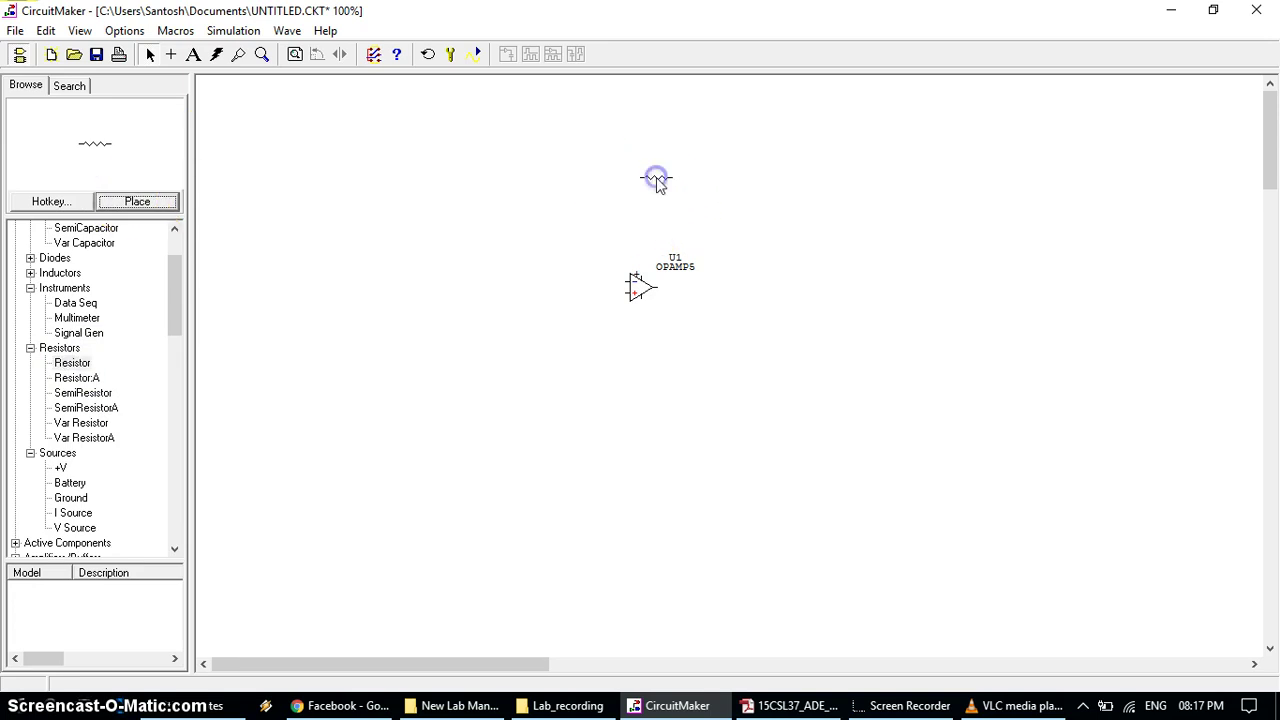
{"action": "left_click", "coordinate": [135, 201]}
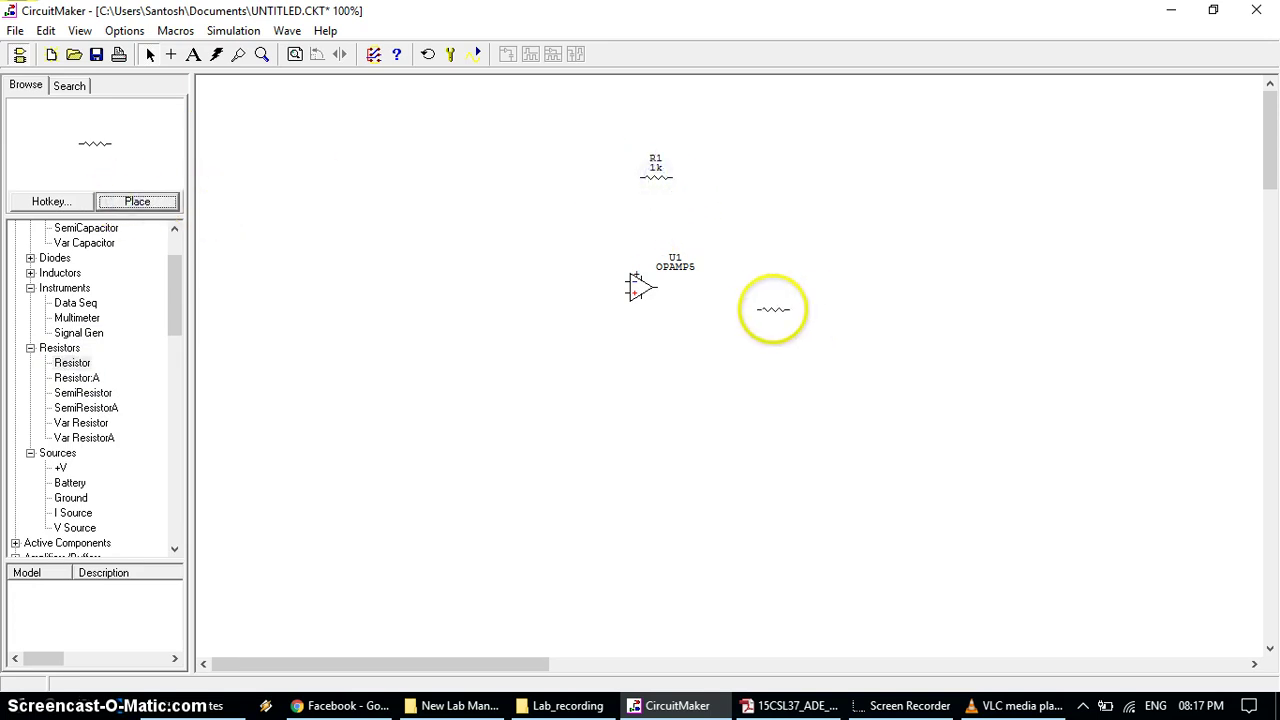
{"action": "right_click", "coordinate": [773, 309]}
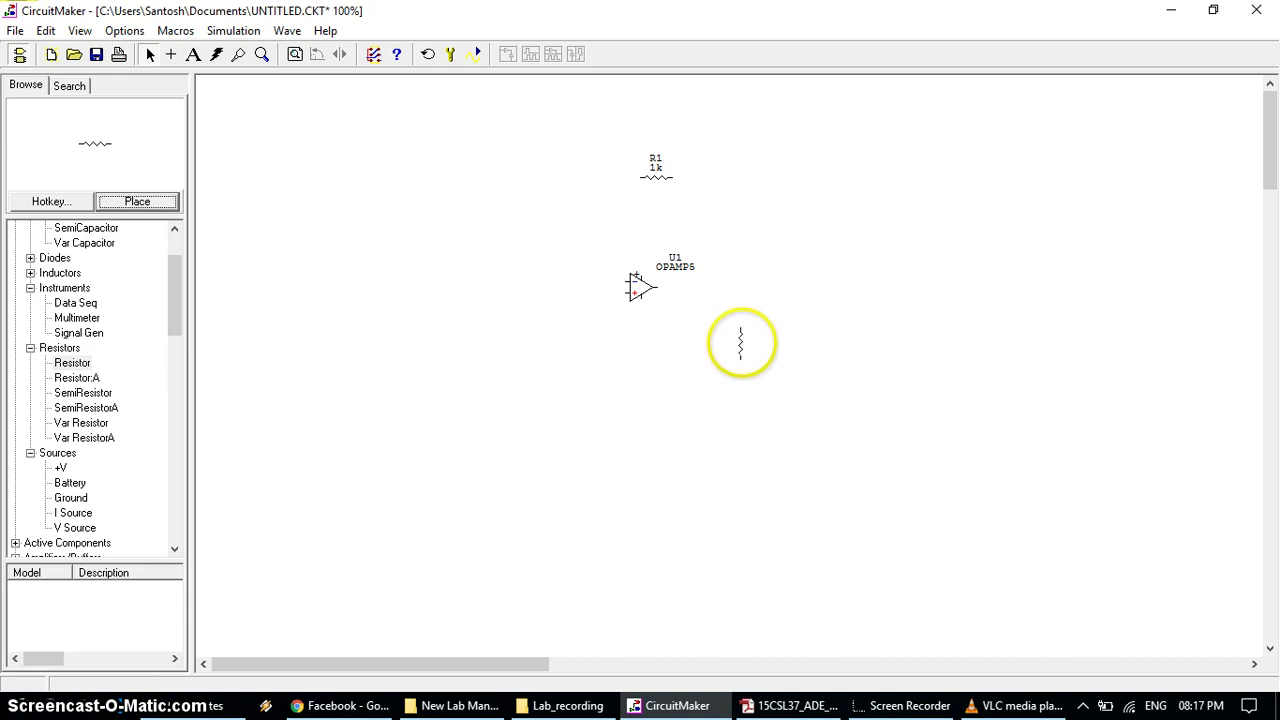
{"action": "left_click", "coordinate": [742, 341]}
{"action": "left_click", "coordinate": [142, 201]}
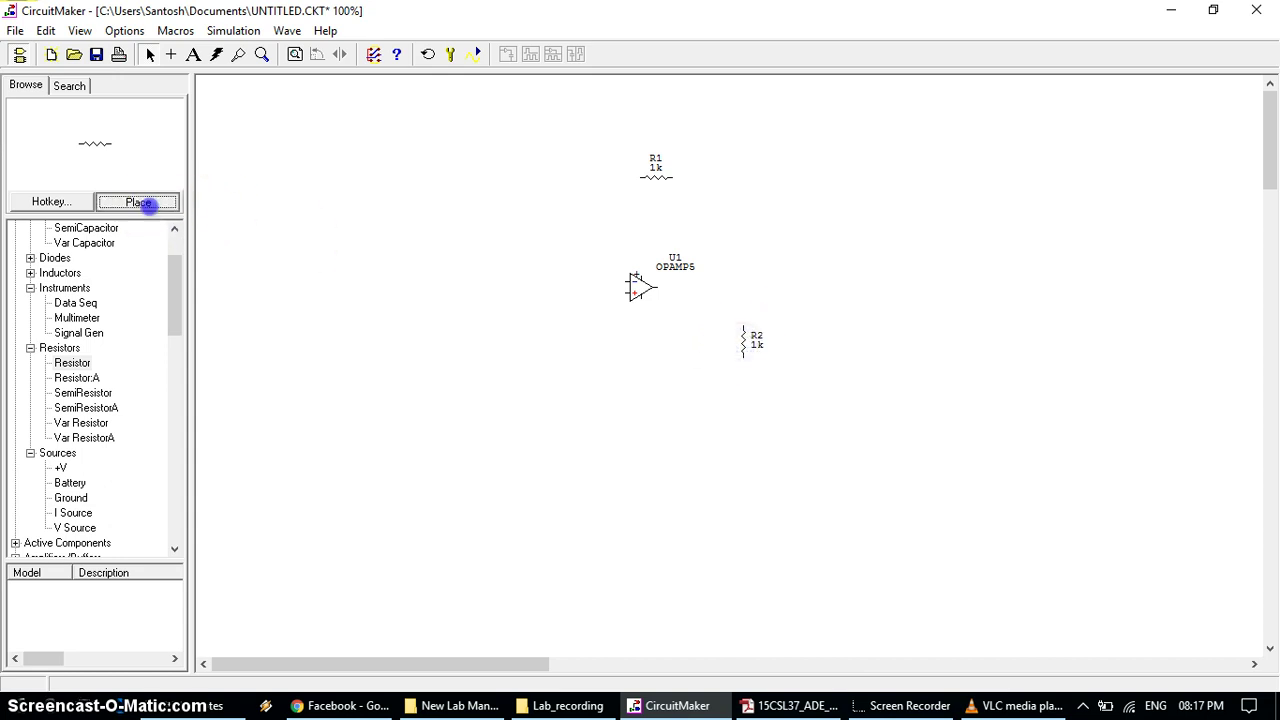
{"action": "right_click", "coordinate": [699, 399]}
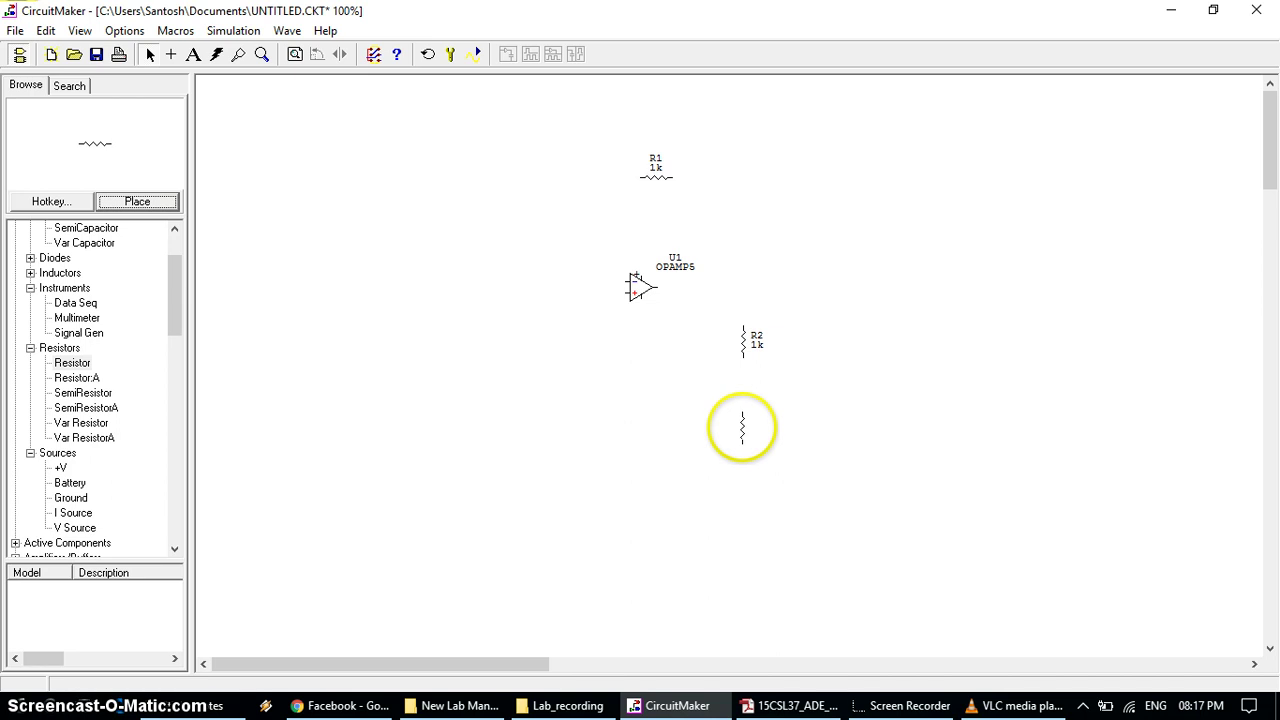
{"action": "left_click", "coordinate": [742, 428]}
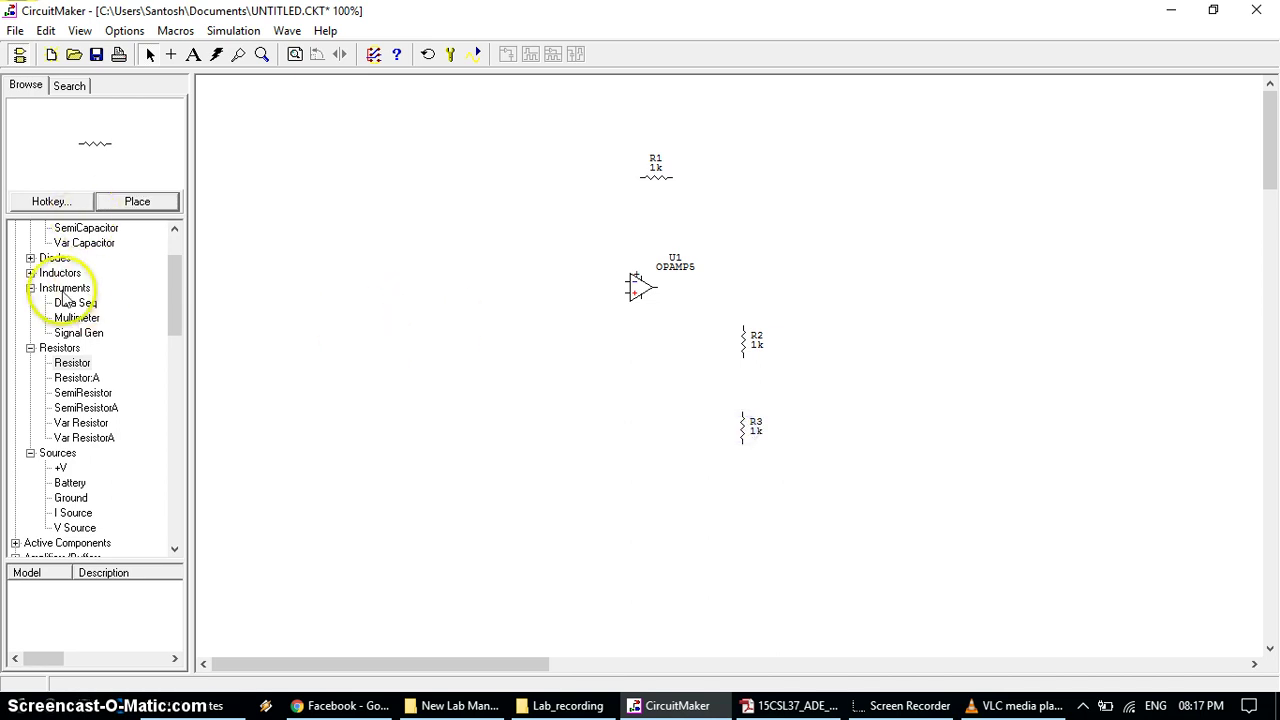
- Place capacitor C1 to the left of R1
{"action": "left_click_drag", "start_coordinate": [172, 286], "coordinate": [174, 271]}
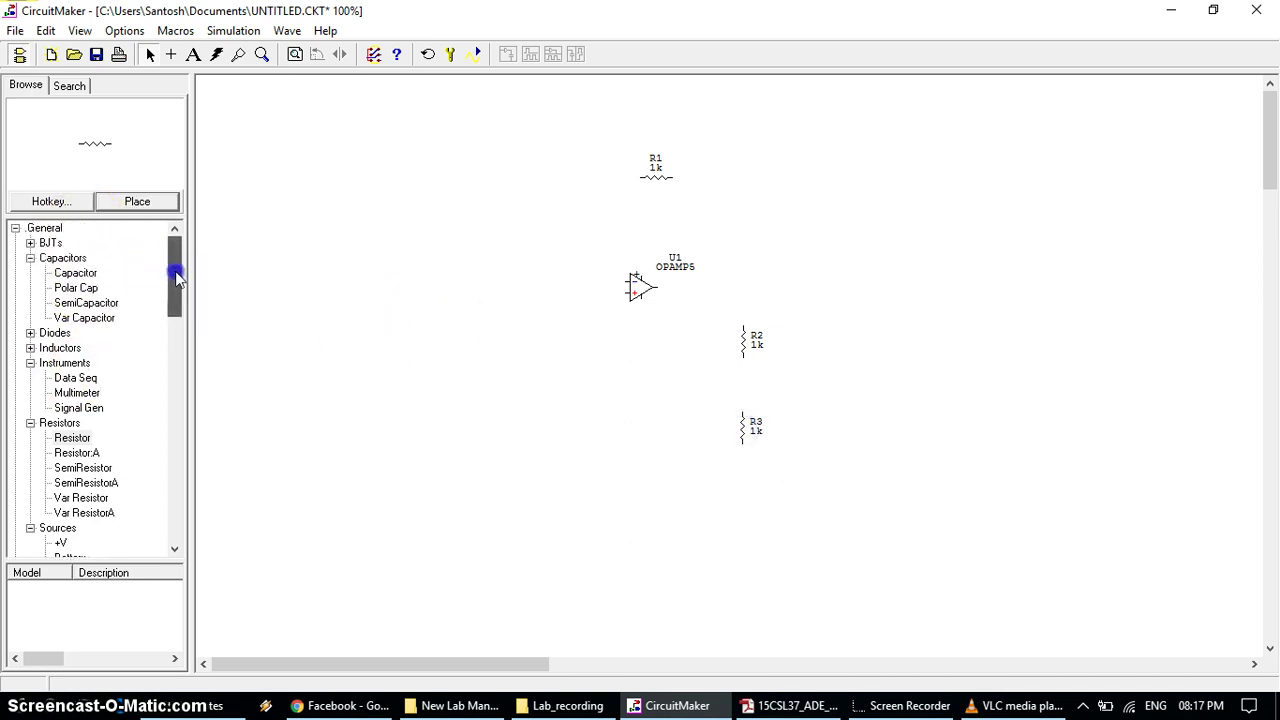
{"action": "left_click", "coordinate": [92, 273]}
{"action": "left_click", "coordinate": [130, 201]}
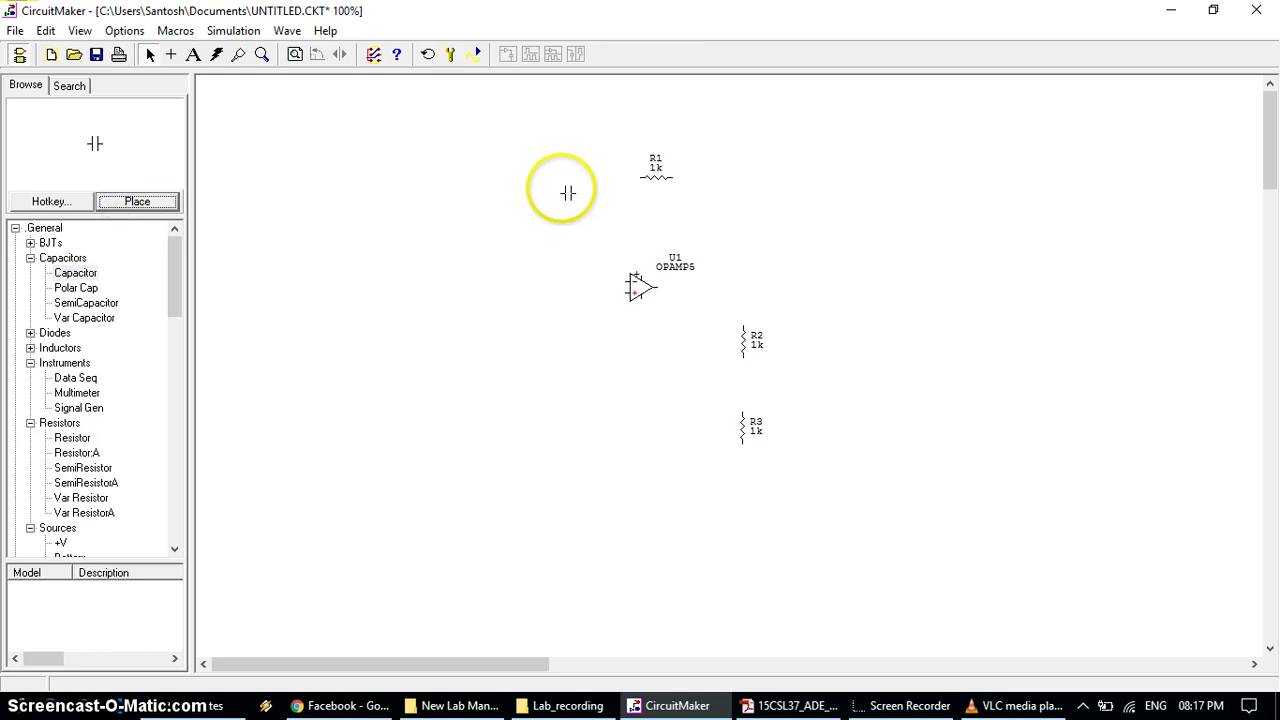
{"action": "left_click", "coordinate": [530, 170]}
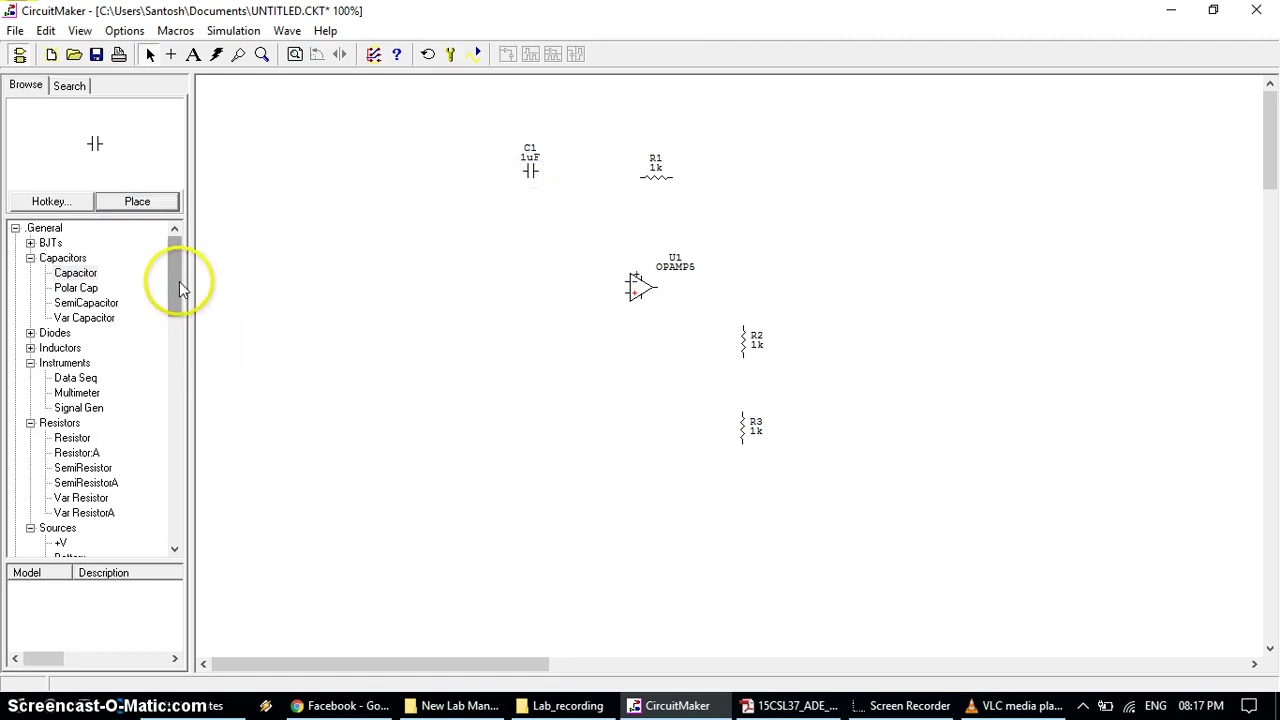
{"action": "left_click_drag", "start_coordinate": [179, 281], "coordinate": [180, 321]}
- Place +V supplies V1 above and V2 below the op-amp
{"action": "left_click", "coordinate": [60, 408]}
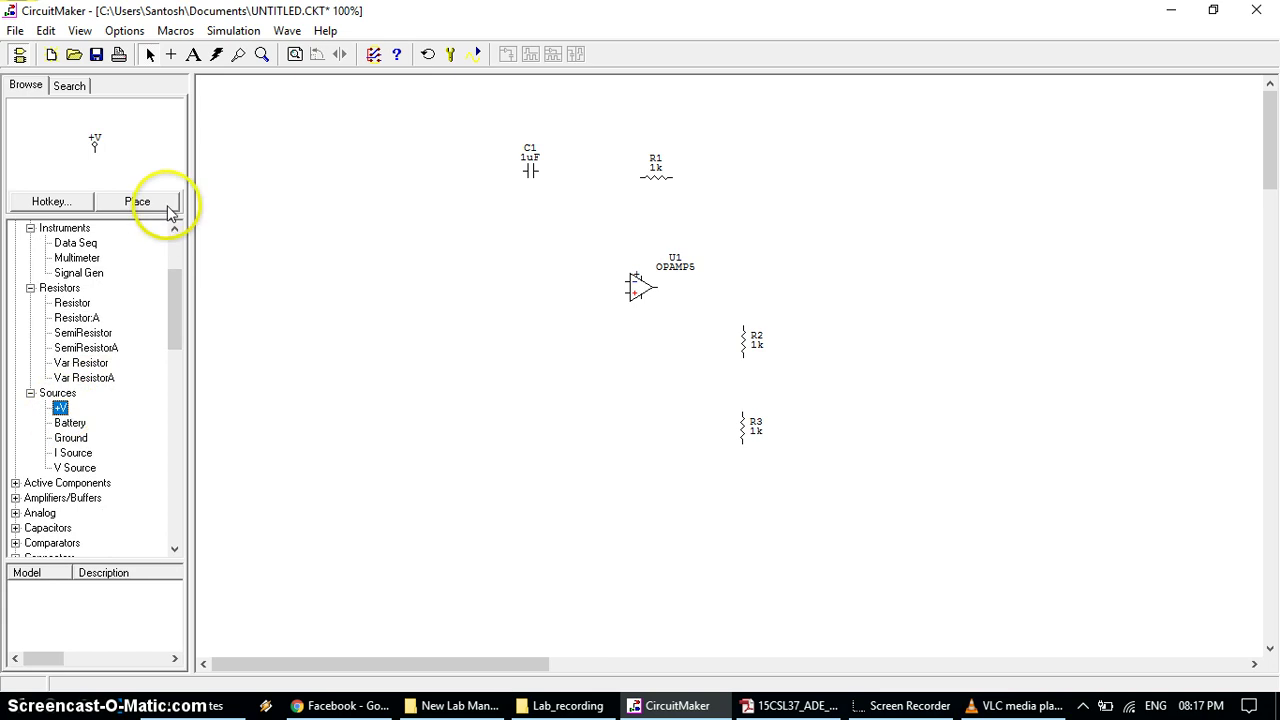
{"action": "left_click", "coordinate": [168, 207]}
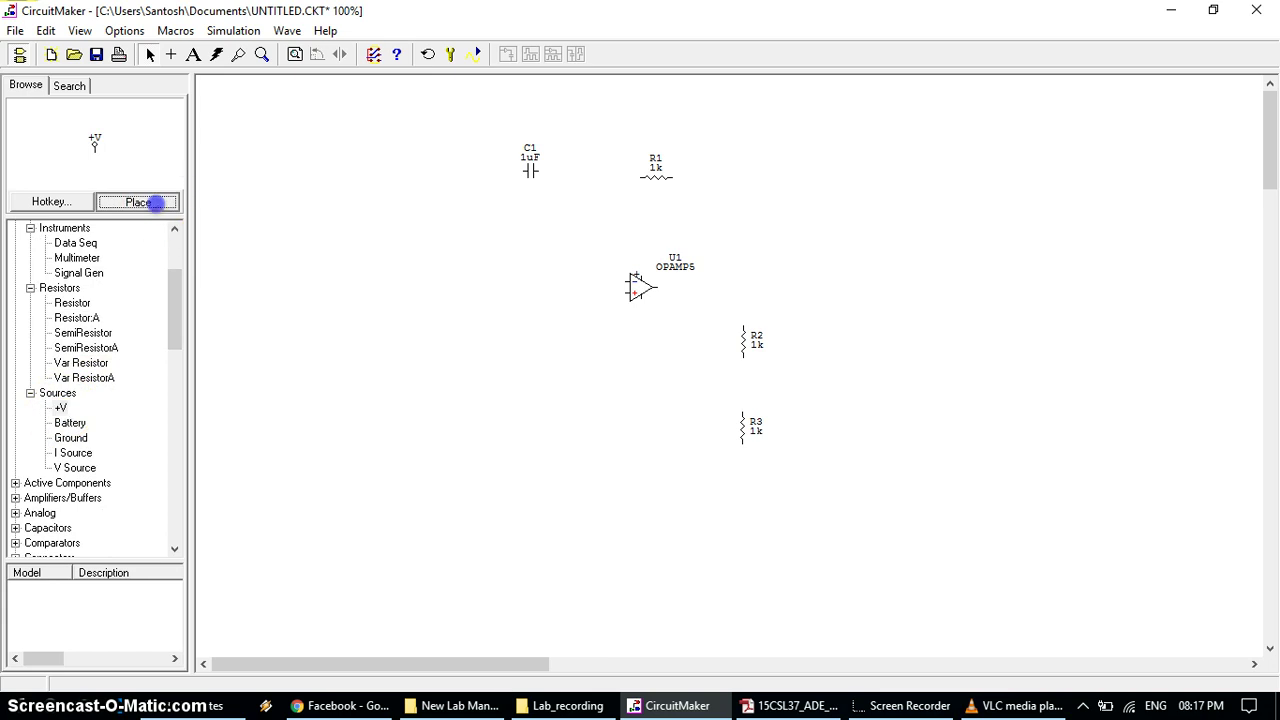
{"action": "left_click", "coordinate": [640, 248]}
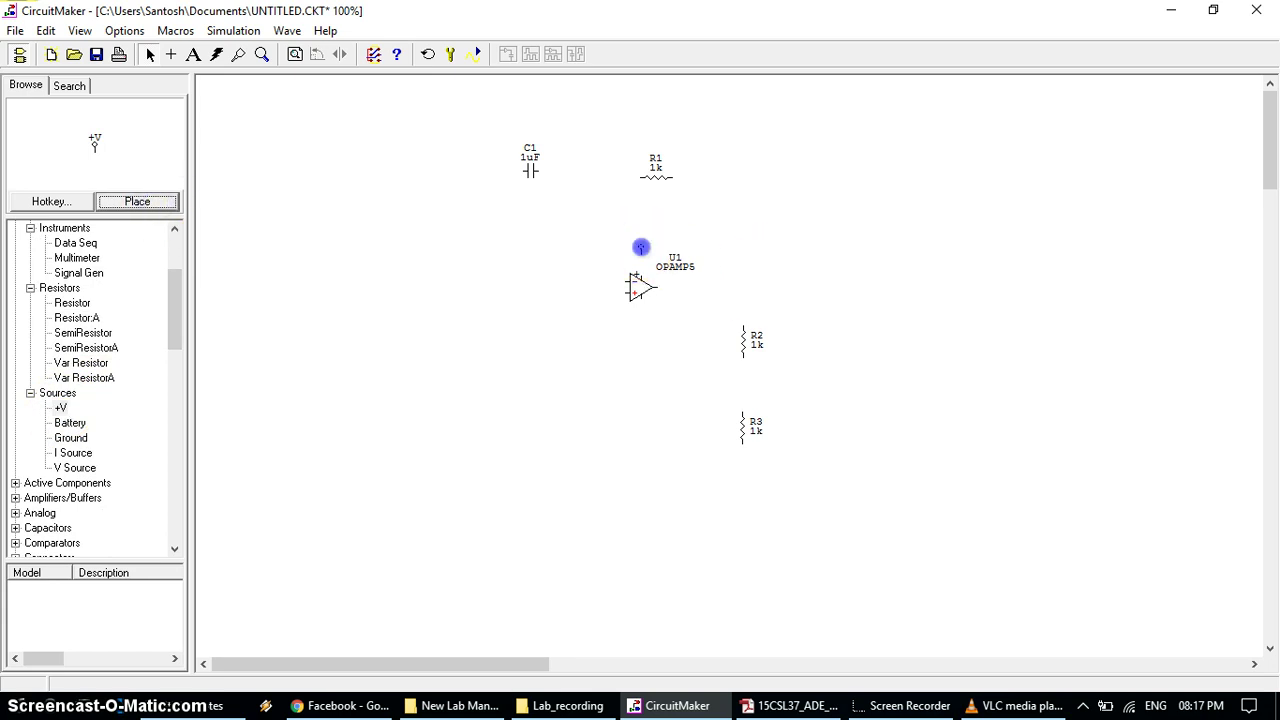
{"action": "left_click", "coordinate": [143, 203]}
{"action": "left_click", "coordinate": [637, 360]}
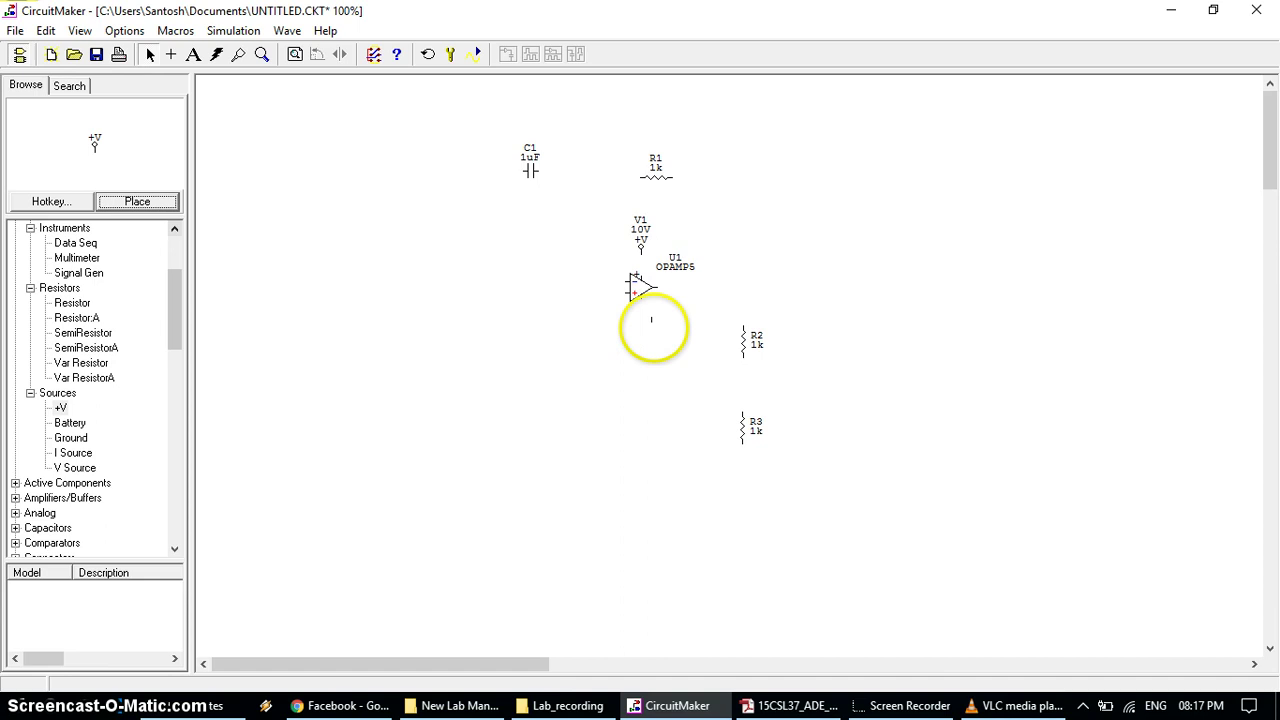
{"action": "left_click", "coordinate": [642, 339]}
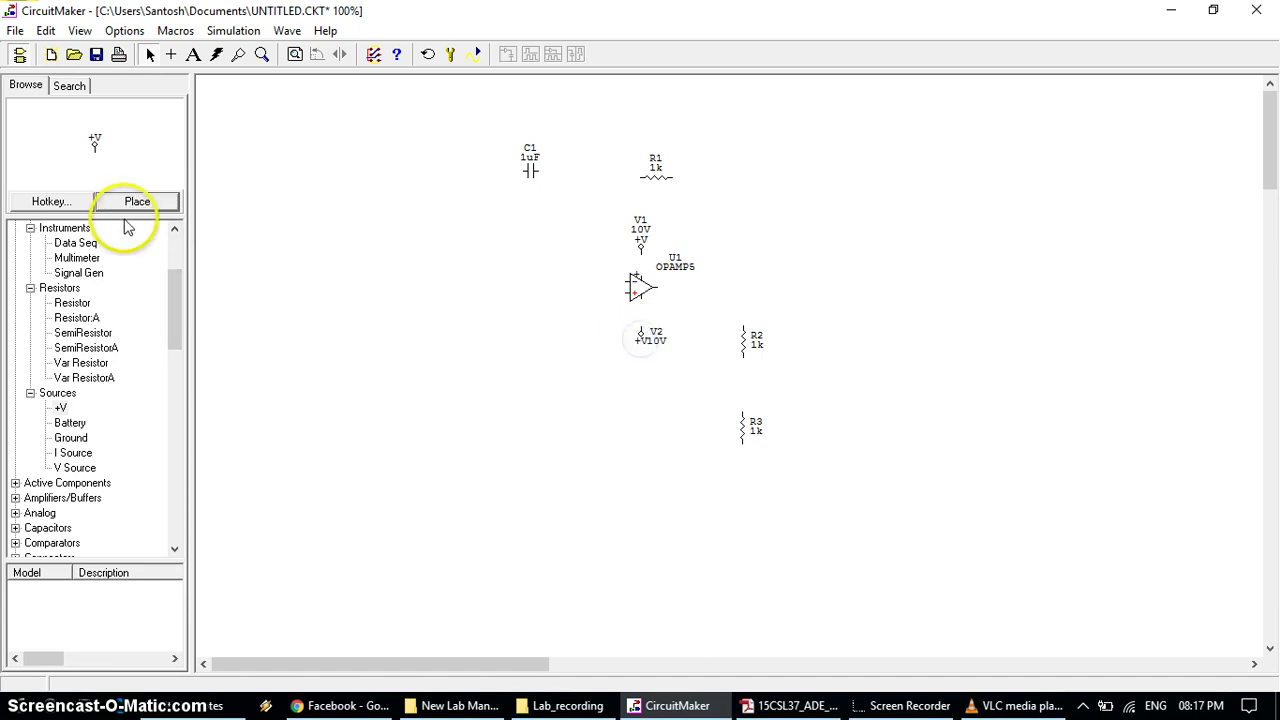
- Place ground symbols beside capacitor C1 and below resistor R3
{"action": "left_click", "coordinate": [78, 437]}
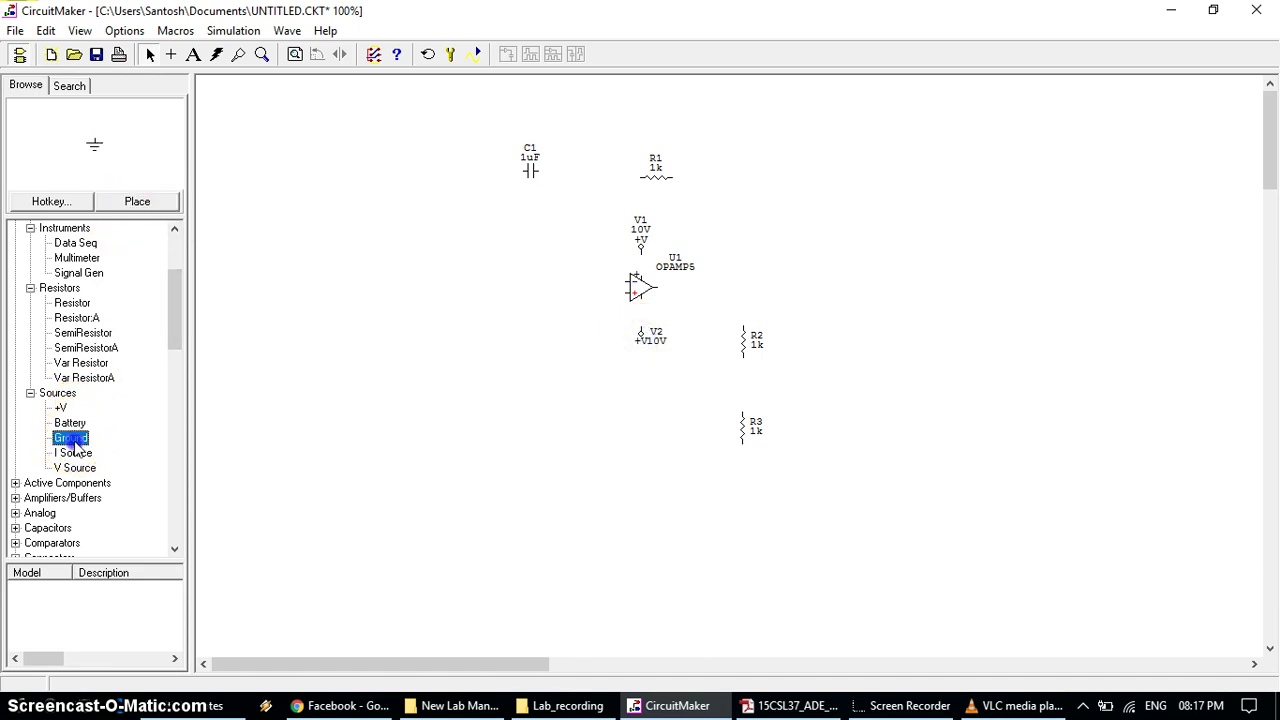
{"action": "left_click", "coordinate": [137, 201]}
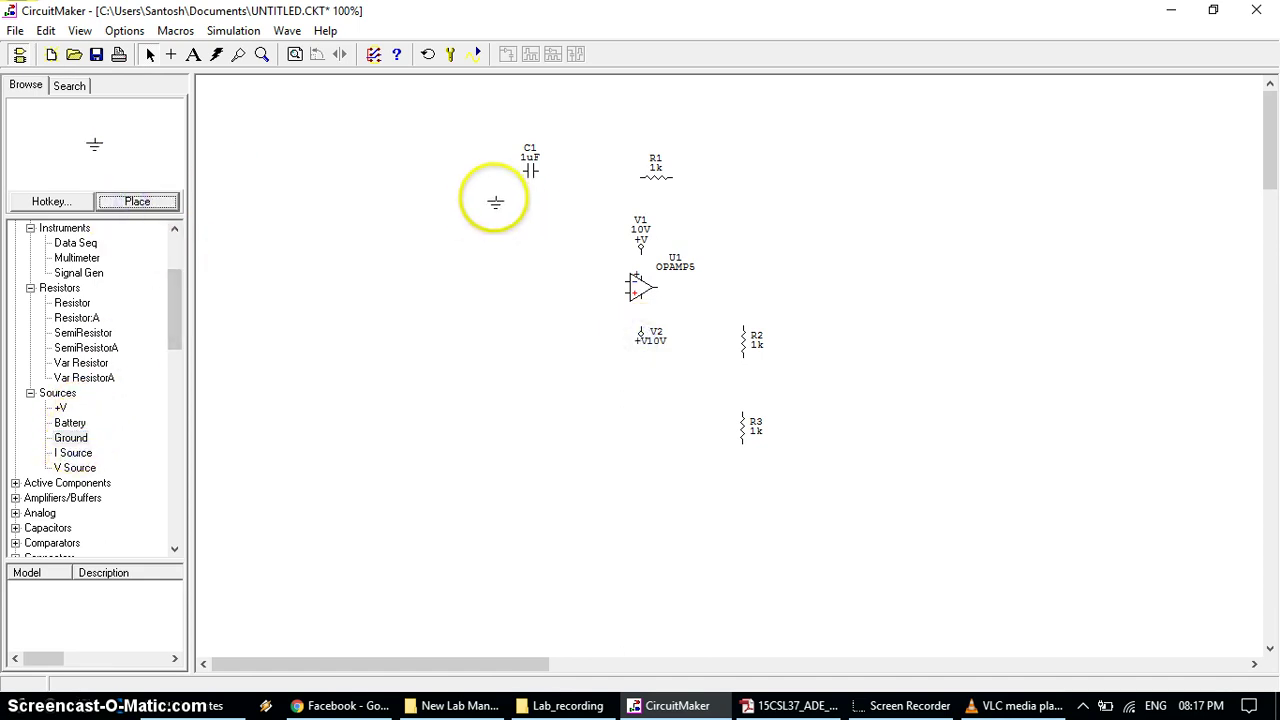
{"action": "left_click", "coordinate": [491, 198]}
{"action": "left_click", "coordinate": [130, 200]}
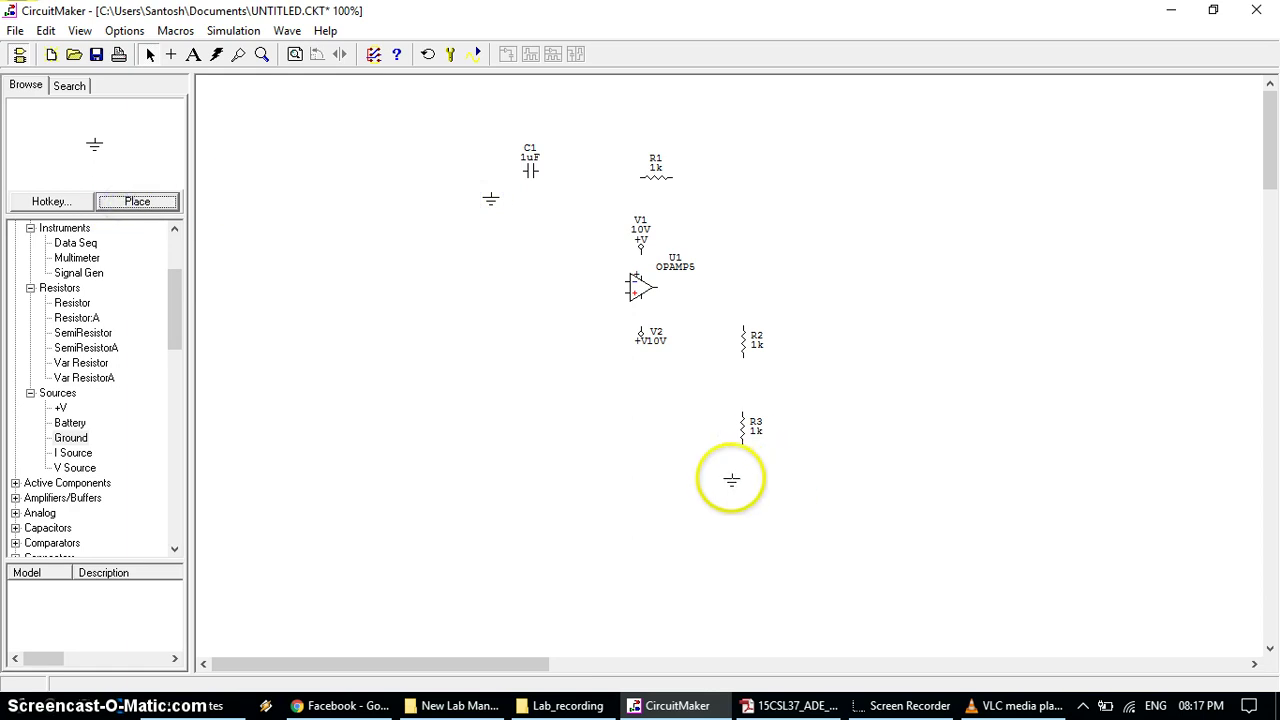
{"action": "left_click", "coordinate": [741, 481]}
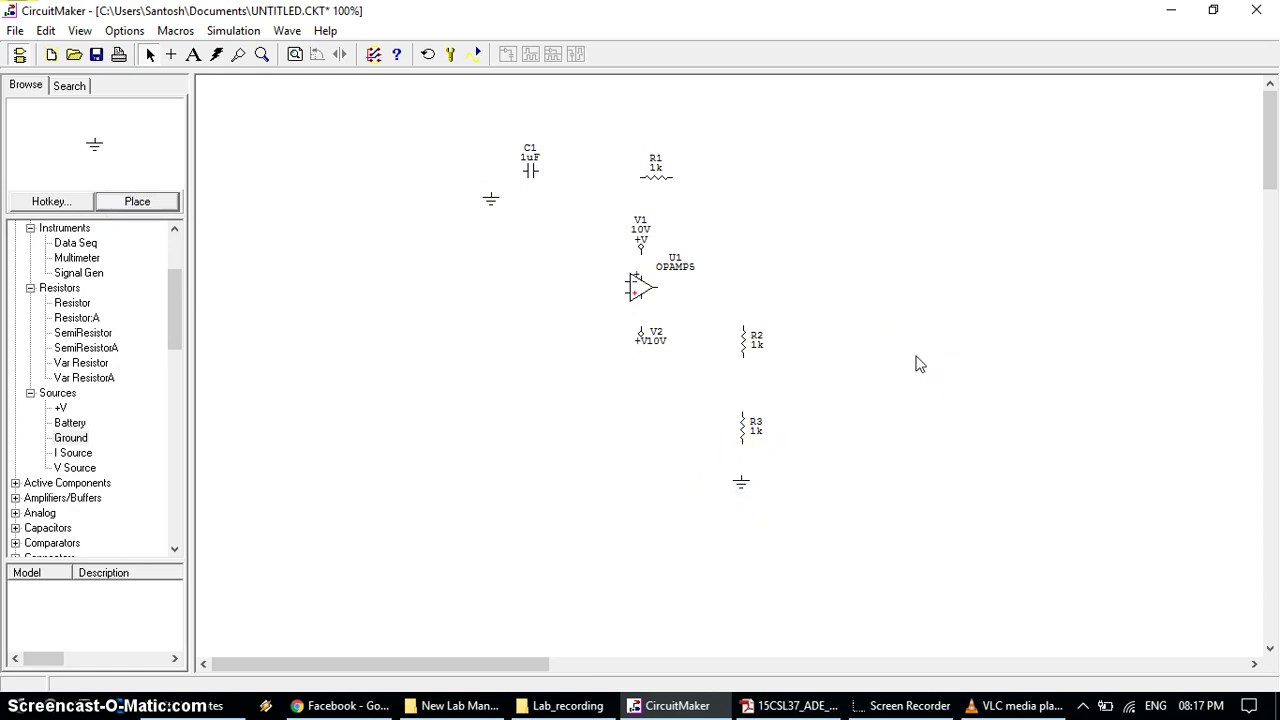
- Wire the op-amp input to C1, R1 to the output, C1 and R3 to ground, and feedback to the R2–R3 junction
{"action": "right_click", "coordinate": [895, 239]}
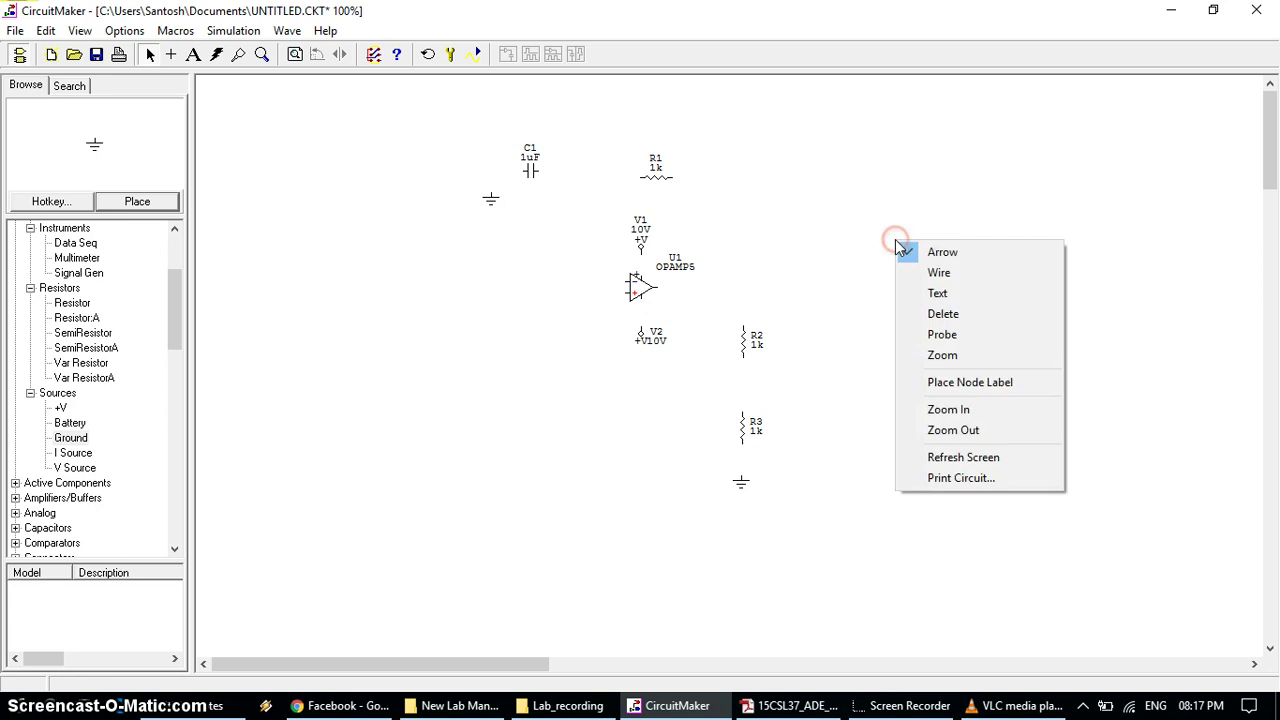
{"action": "left_click", "coordinate": [916, 270]}
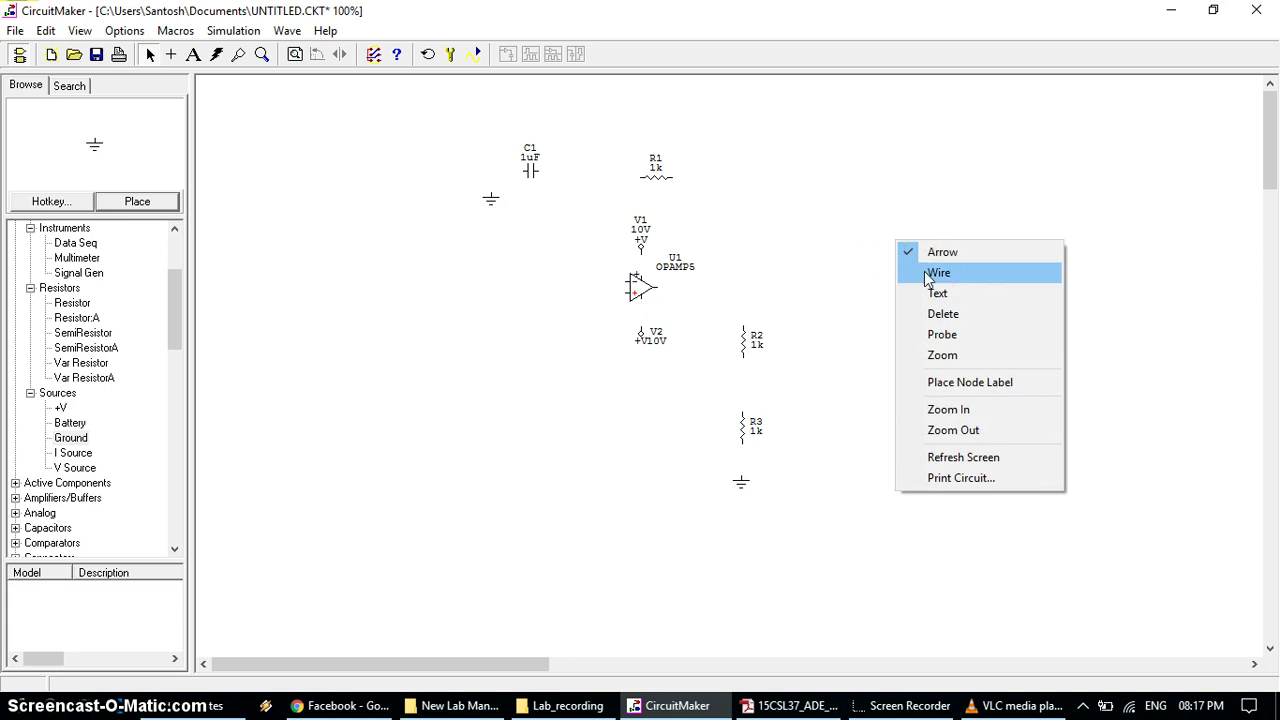
{"action": "left_click", "coordinate": [634, 280]}
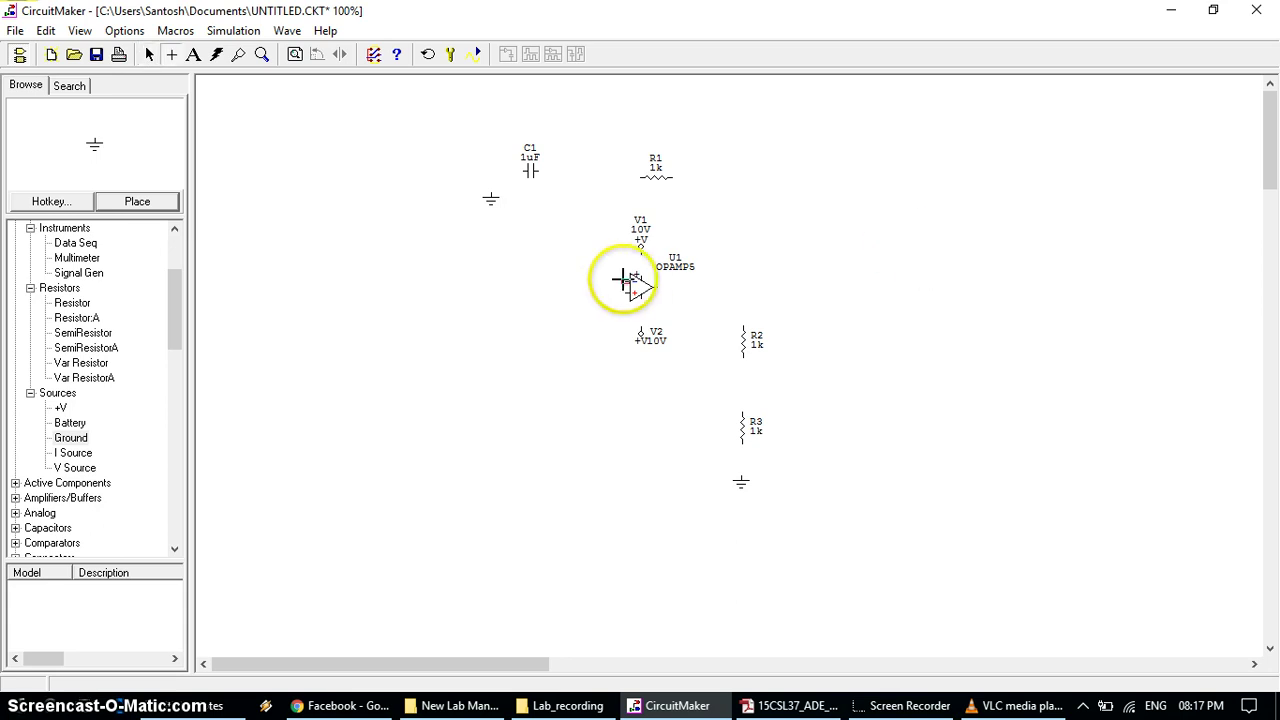
{"action": "left_click_drag", "start_coordinate": [625, 280], "coordinate": [638, 177]}
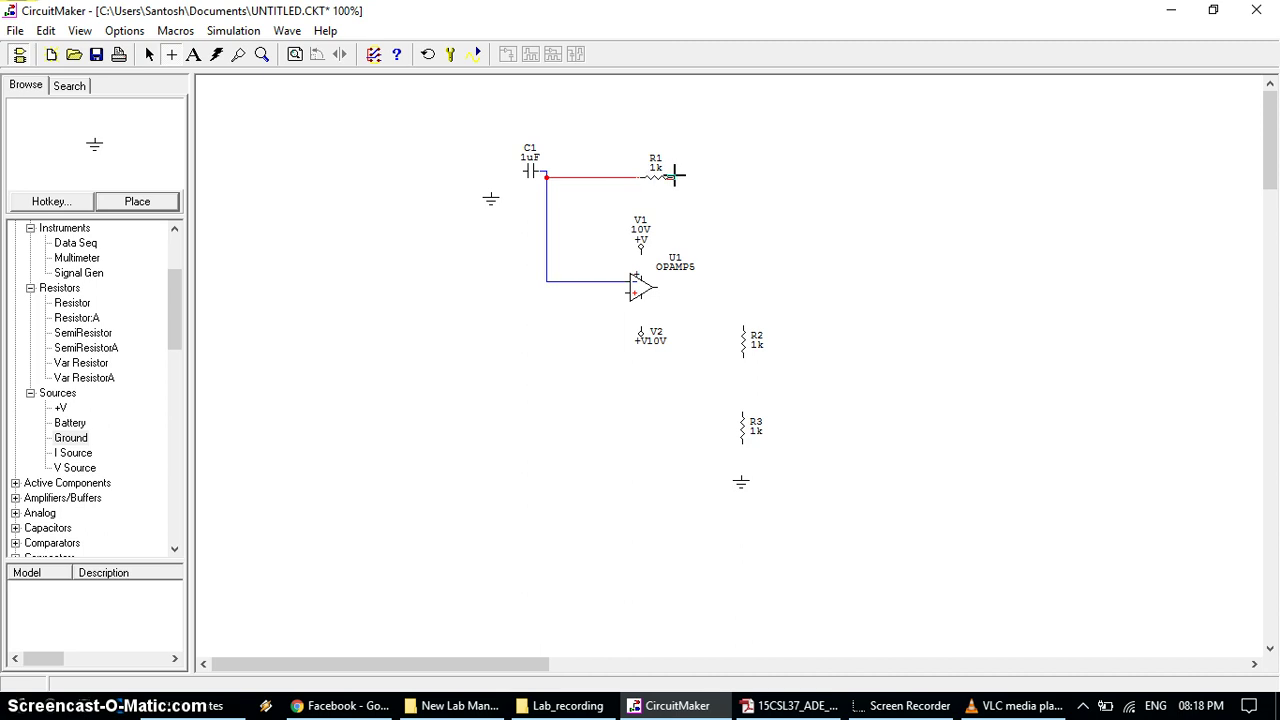
{"action": "left_click_drag", "start_coordinate": [692, 176], "coordinate": [741, 475]}
{"action": "left_click_drag", "start_coordinate": [523, 170], "coordinate": [490, 194]}
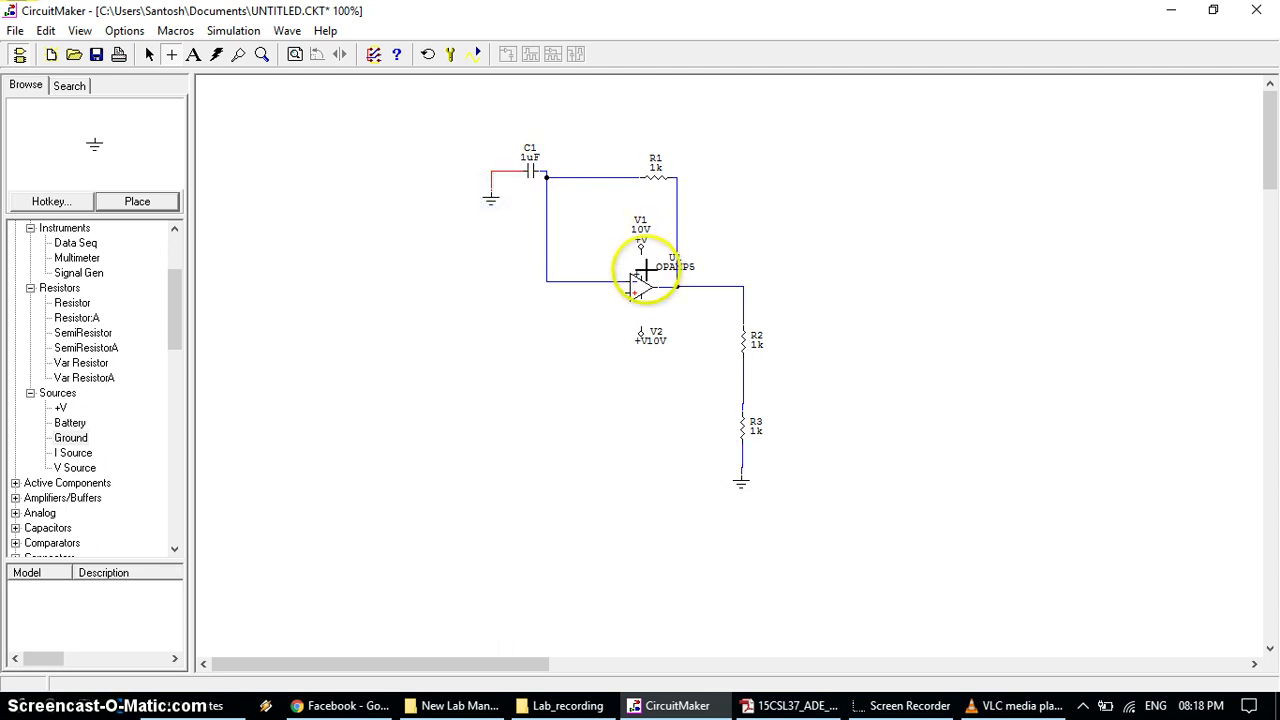
{"action": "left_click_drag", "start_coordinate": [641, 276], "coordinate": [642, 252]}
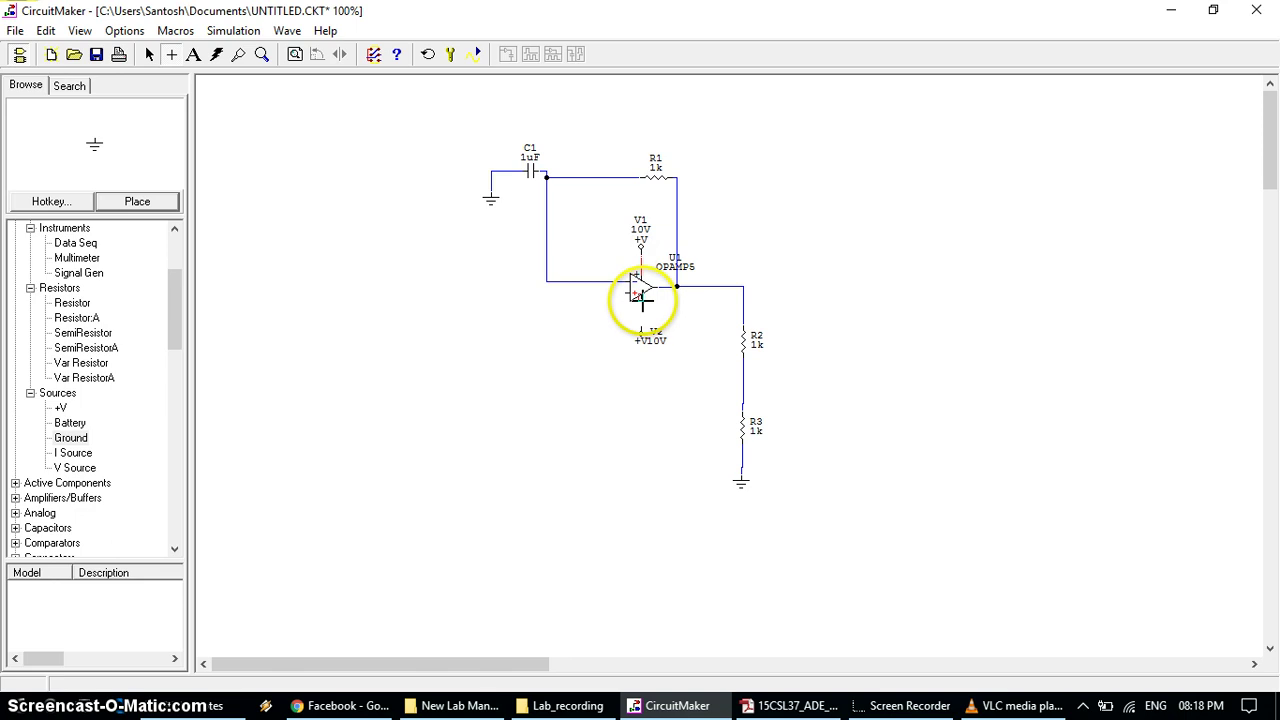
{"action": "left_click_drag", "start_coordinate": [642, 300], "coordinate": [743, 386]}
- Shift the R1 output wire further right and raise R1 slightly
{"action": "right_click", "coordinate": [921, 304]}
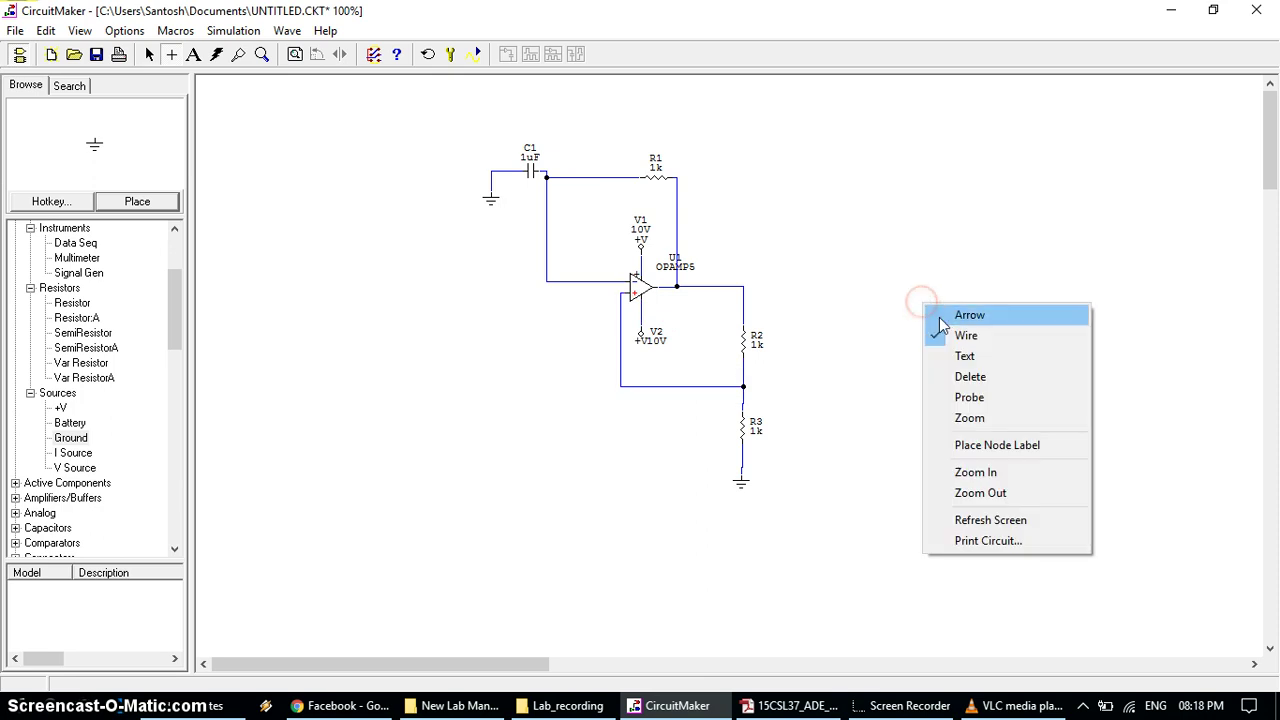
{"action": "left_click", "coordinate": [940, 317]}
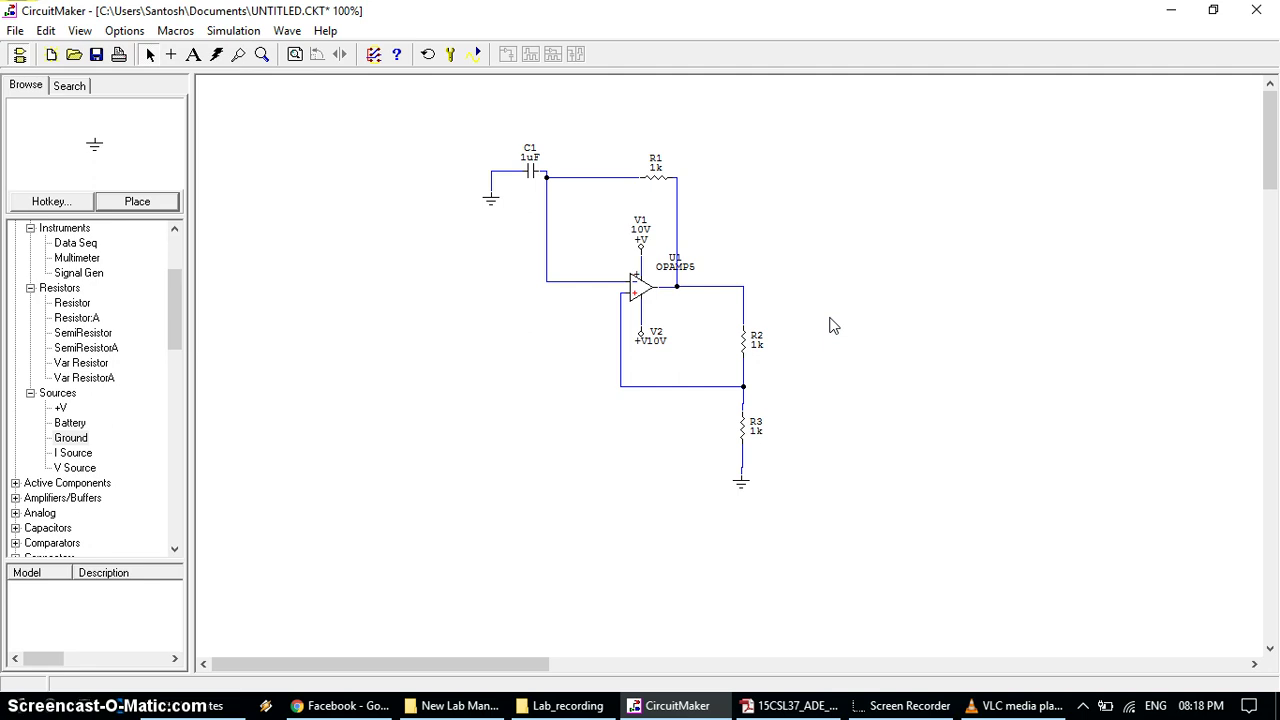
{"action": "left_click", "coordinate": [676, 218]}
{"action": "left_click_drag", "start_coordinate": [676, 218], "coordinate": [740, 224]}
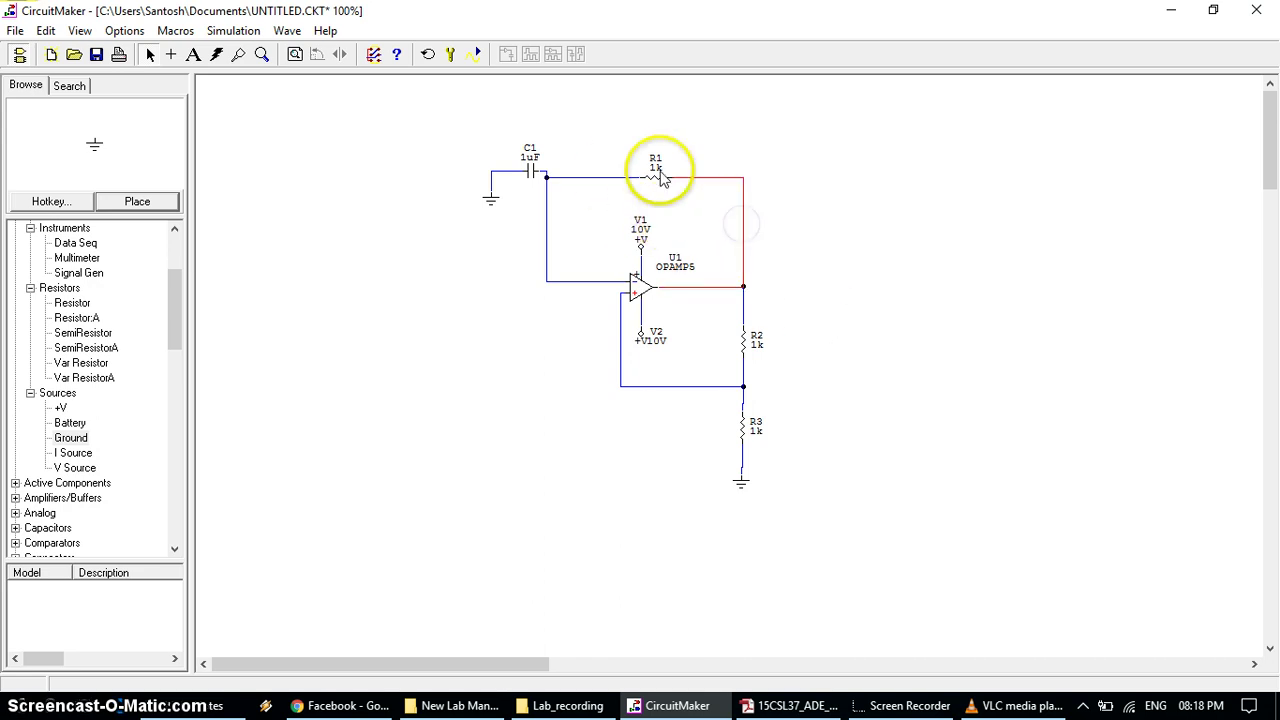
{"action": "left_click_drag", "start_coordinate": [657, 177], "coordinate": [656, 167]}
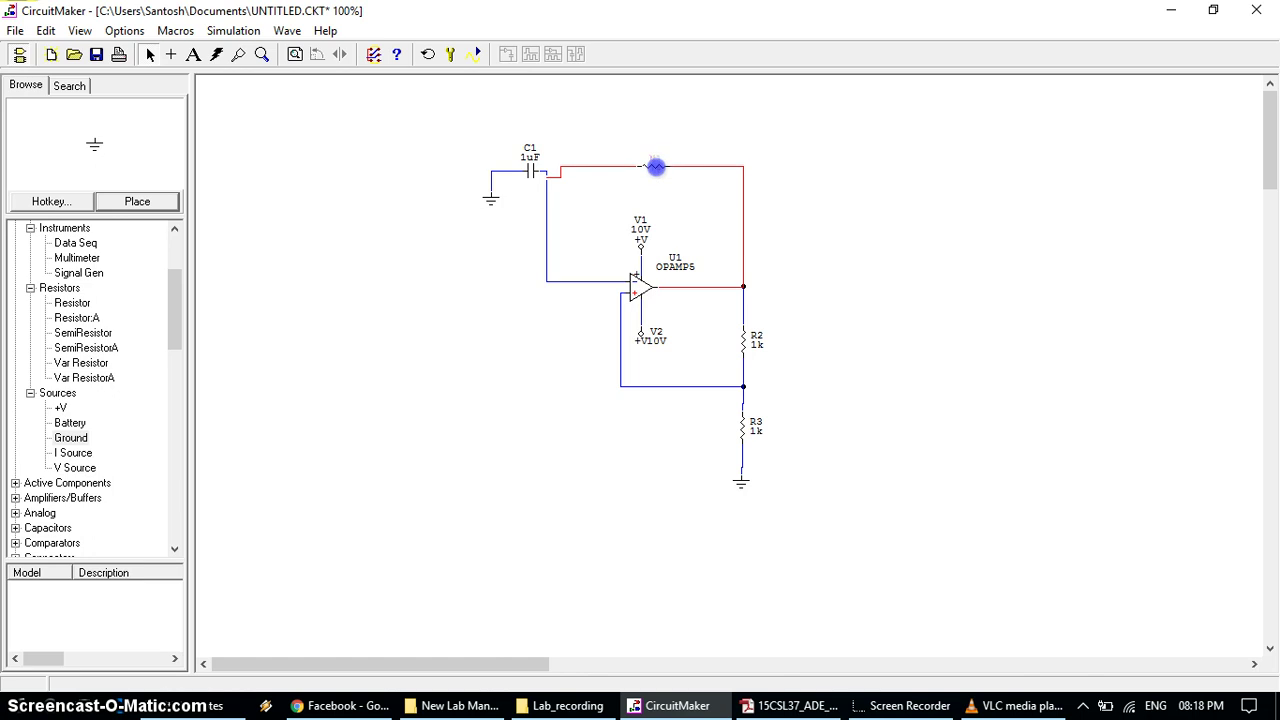
{"action": "left_click", "coordinate": [557, 178]}
- Move C1 slightly left of the R1 junction and the feedback wire further left
{"action": "left_click", "coordinate": [555, 171]}
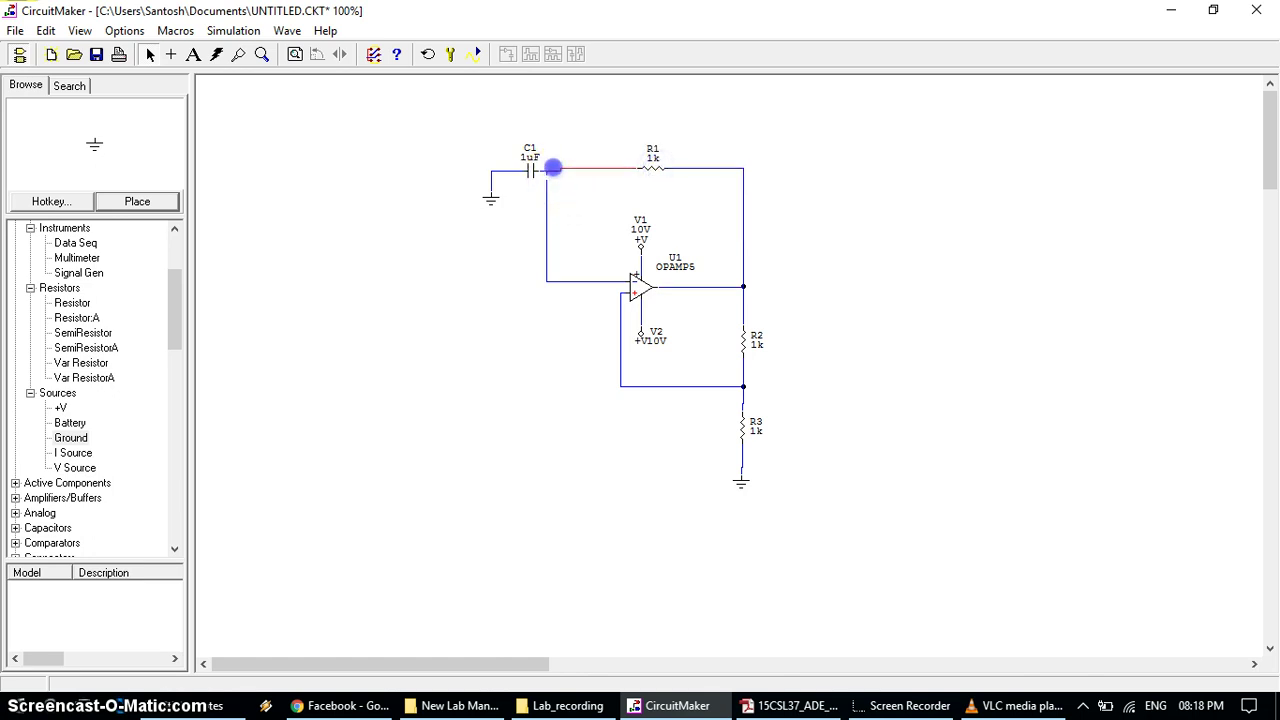
{"action": "left_click", "coordinate": [528, 171]}
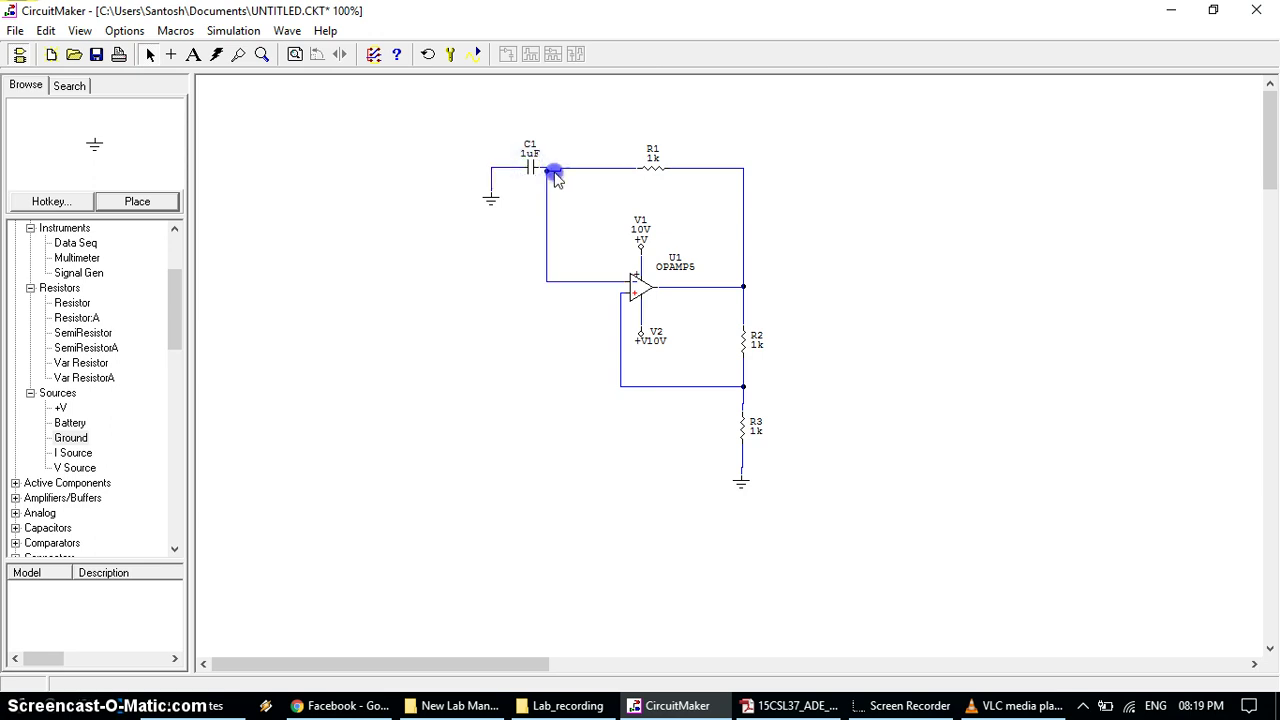
{"action": "left_click", "coordinate": [555, 171]}
{"action": "left_click_drag", "start_coordinate": [531, 171], "coordinate": [516, 170]}
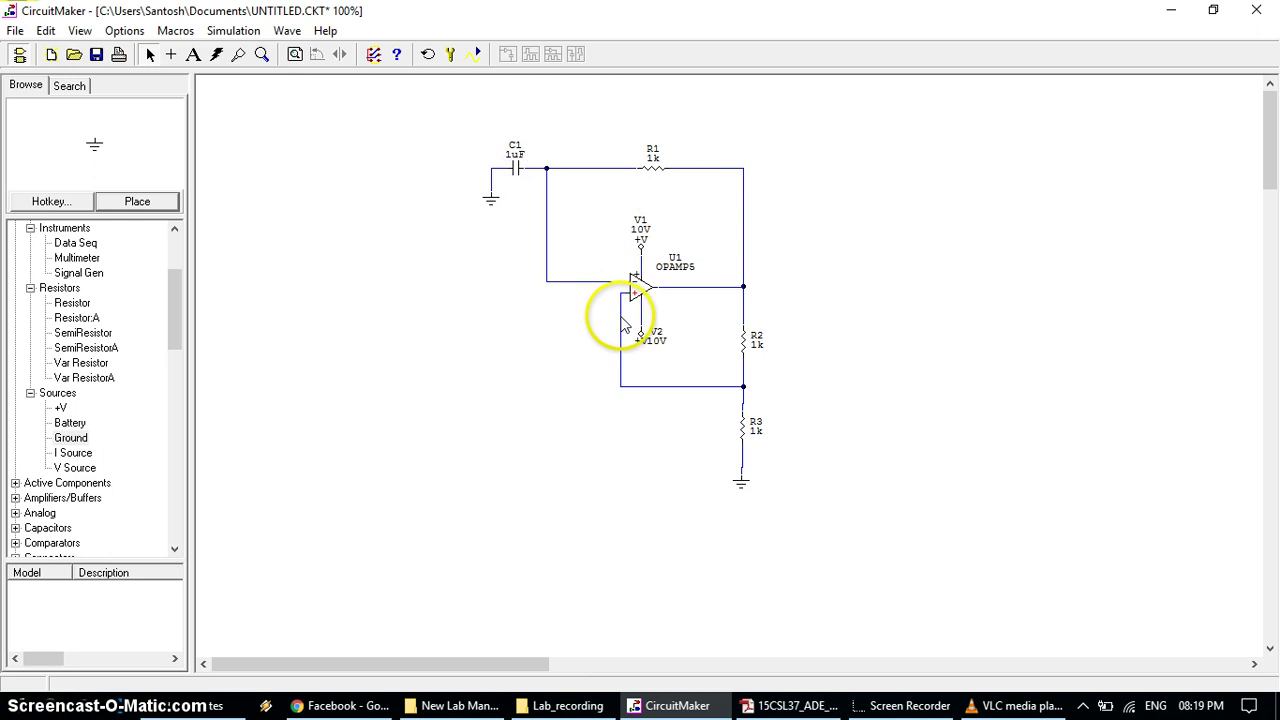
{"action": "left_click_drag", "start_coordinate": [621, 318], "coordinate": [549, 320]}
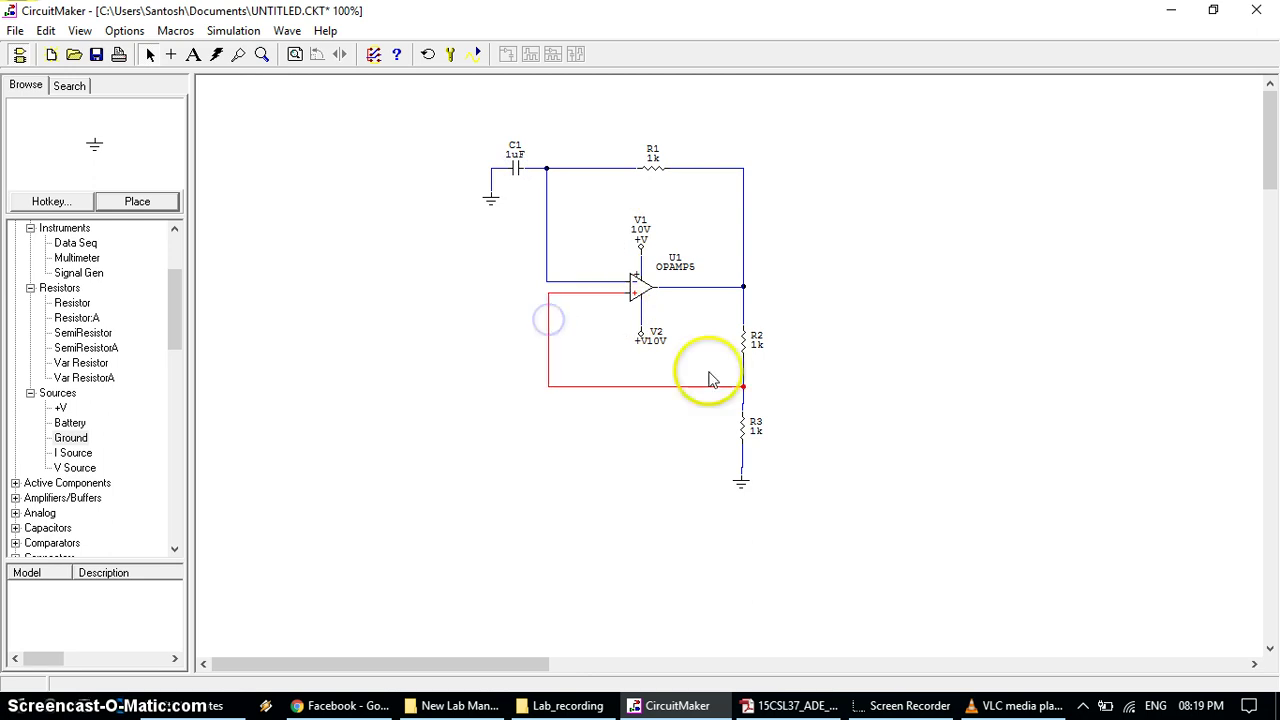
{"action": "left_click", "coordinate": [741, 485]}
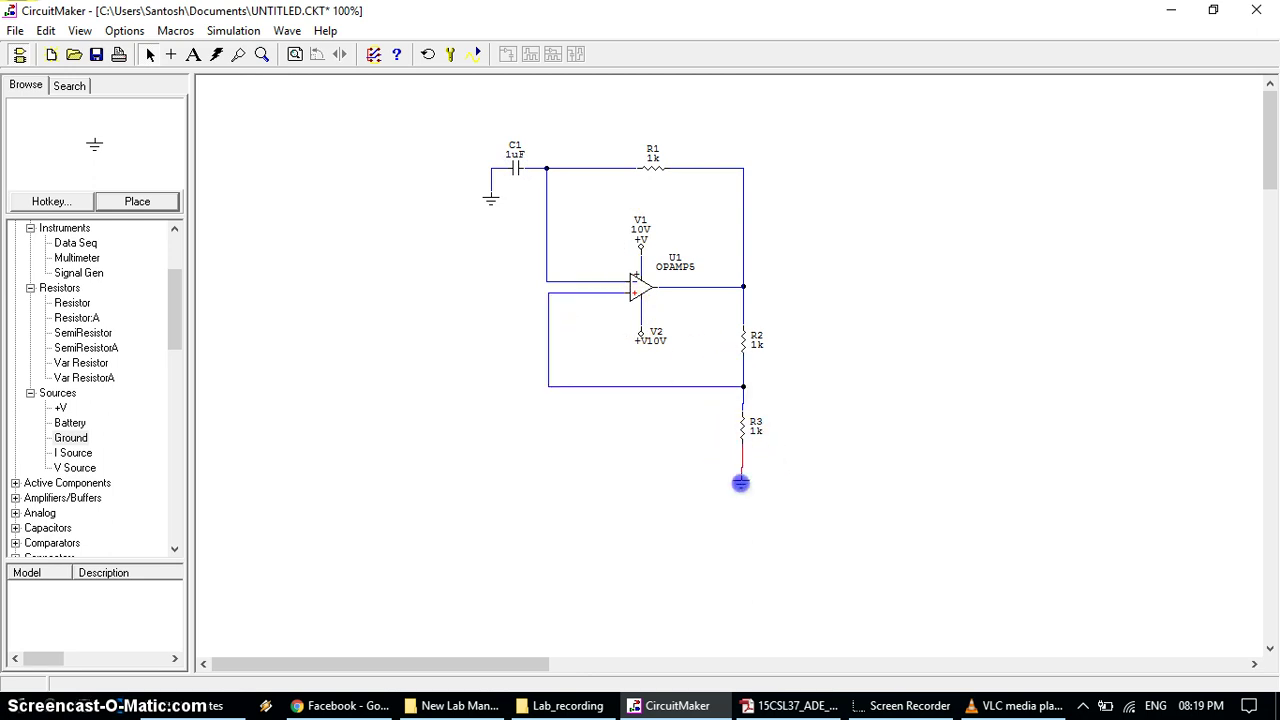
- Select supply V2 and its value label below the op-amp
{"action": "left_click", "coordinate": [651, 354]}
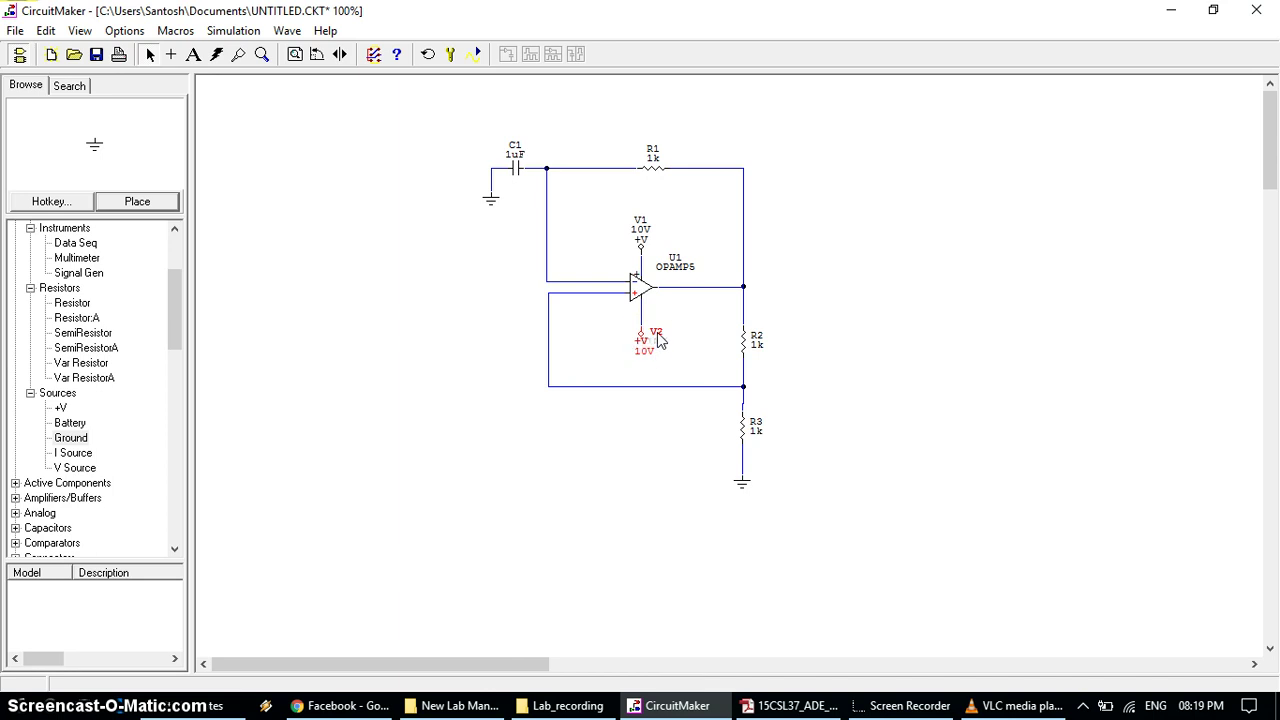
{"action": "left_click", "coordinate": [657, 360]}
{"action": "left_click", "coordinate": [884, 302]}
- Set capacitor C1 to 0.1uF and resistor R1 to 5.5k
{"action": "double_click", "coordinate": [516, 180]}
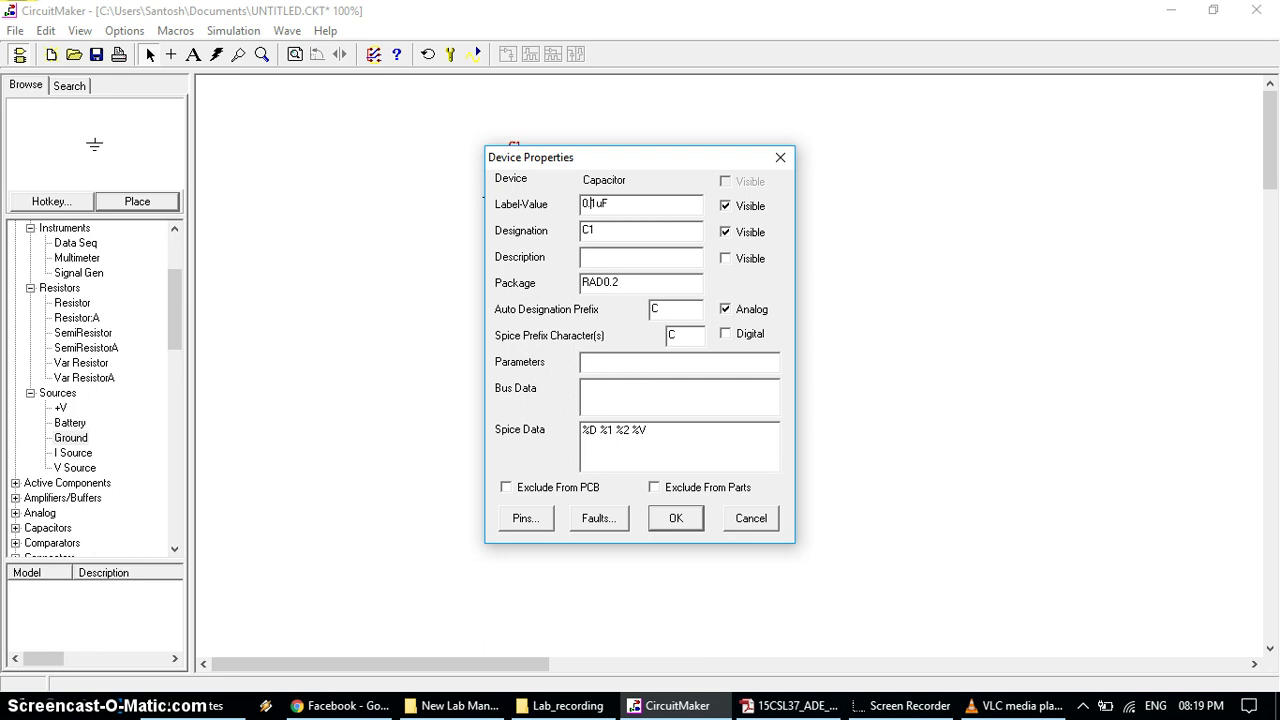
{"action": "left_click", "coordinate": [676, 517]}
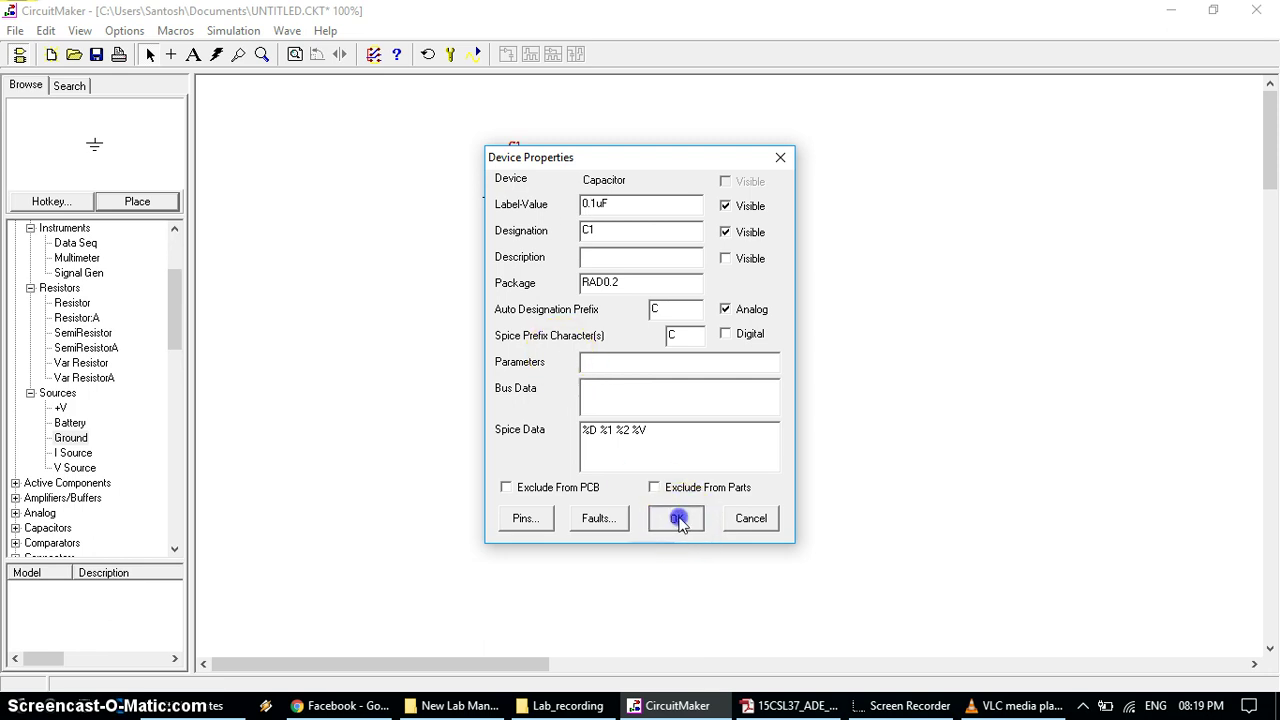
{"action": "double_click", "coordinate": [653, 169]}
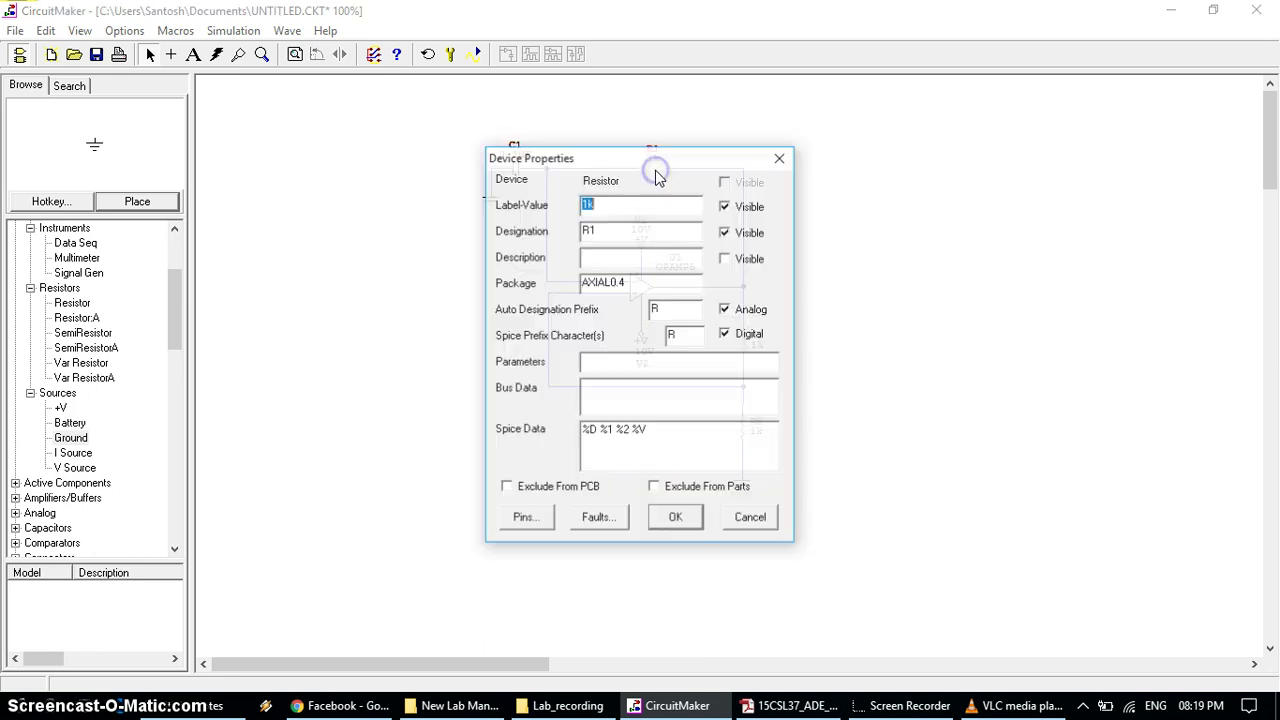
{"action": "key", "text": "shift+Left"}
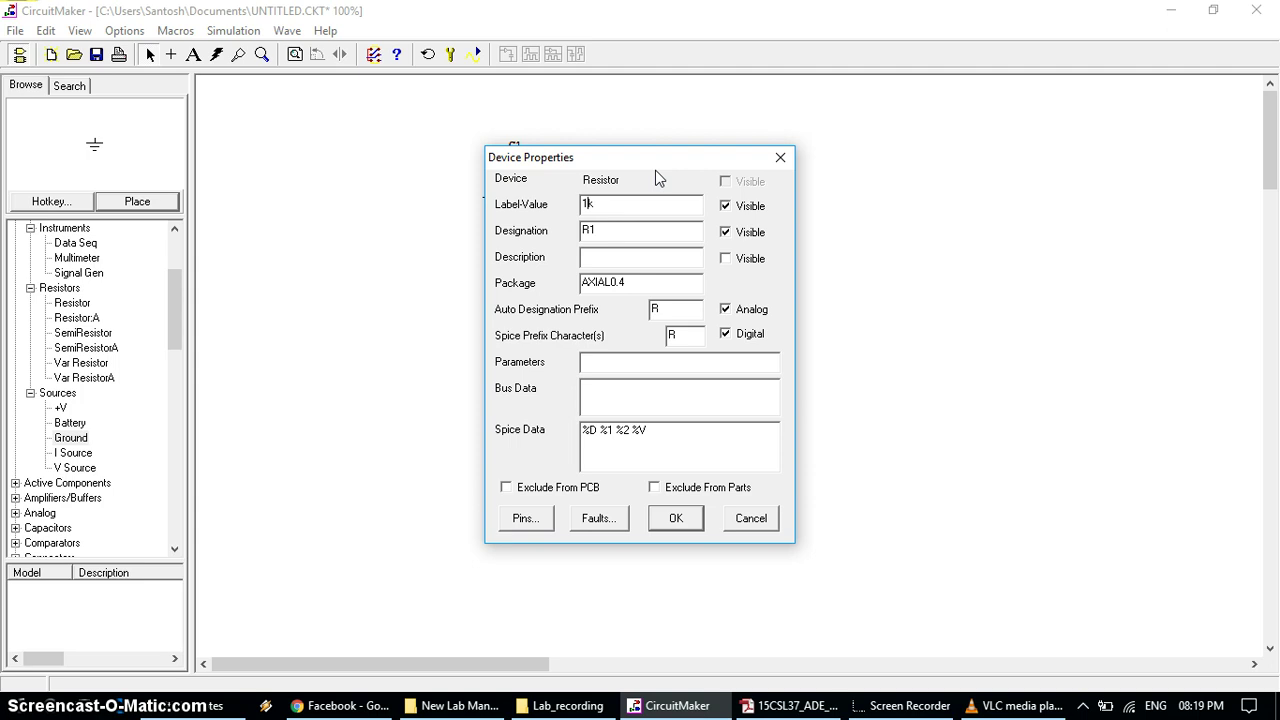
{"action": "type", "text": "5.5"}
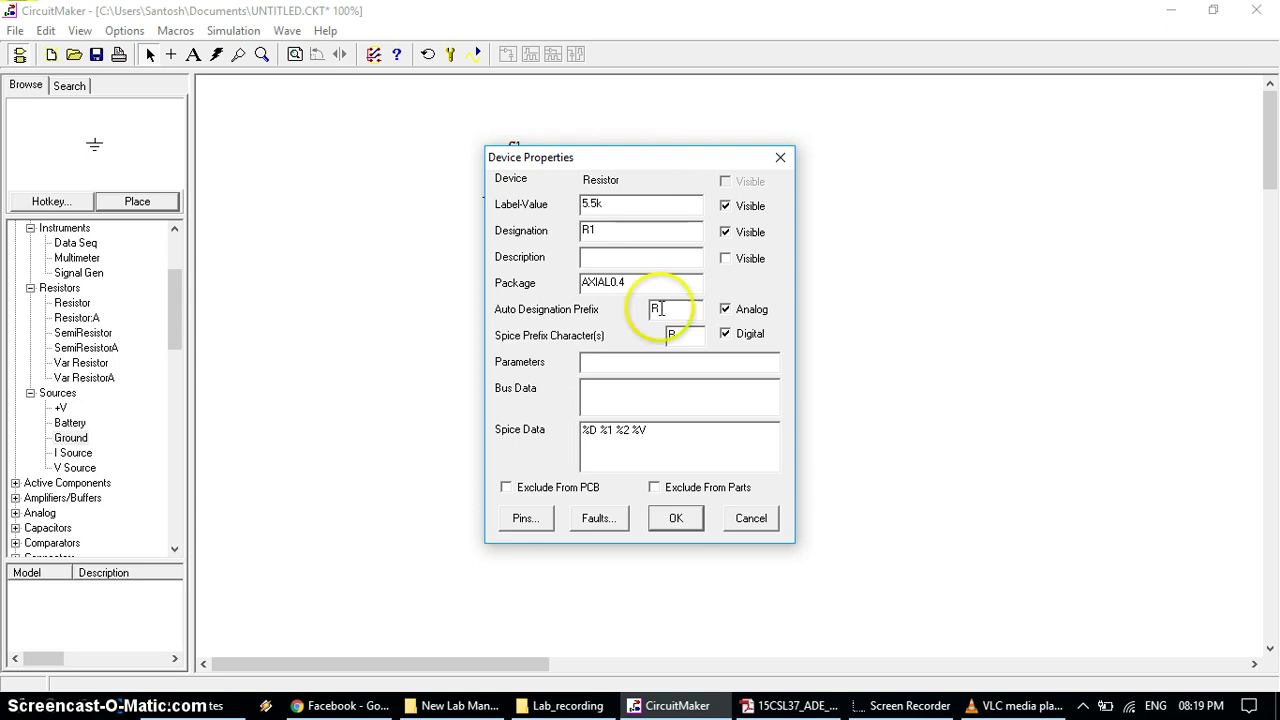
{"action": "left_click", "coordinate": [676, 517]}
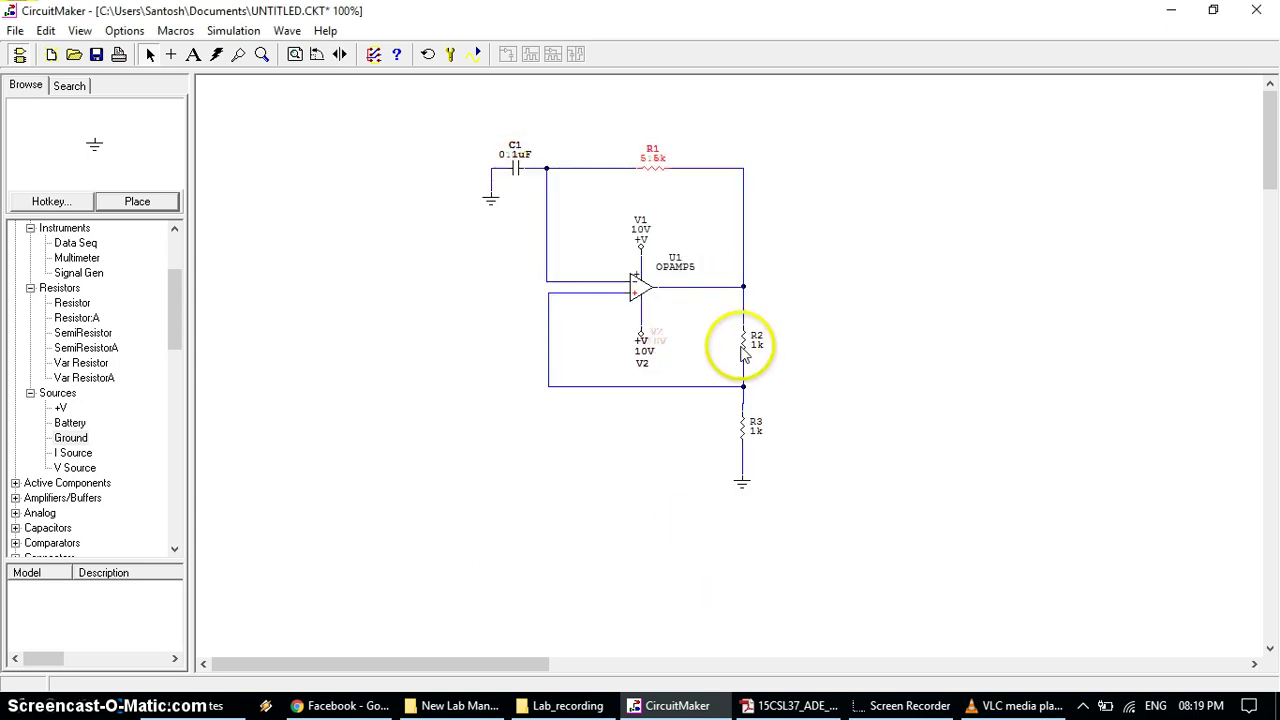
- Set resistor R2 to 16k and R3 to 10k
{"action": "left_click", "coordinate": [745, 347]}
{"action": "double_click", "coordinate": [745, 347]}
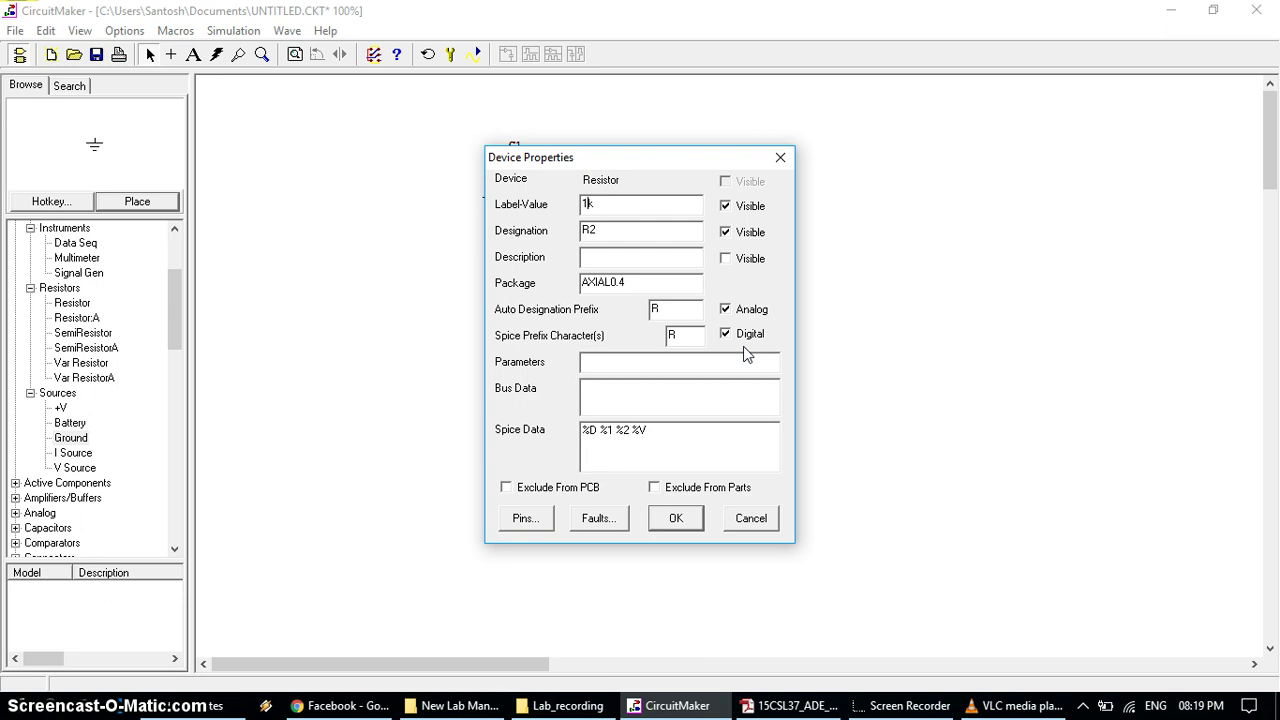
{"action": "type", "text": "6"}
{"action": "key", "text": "Return"}
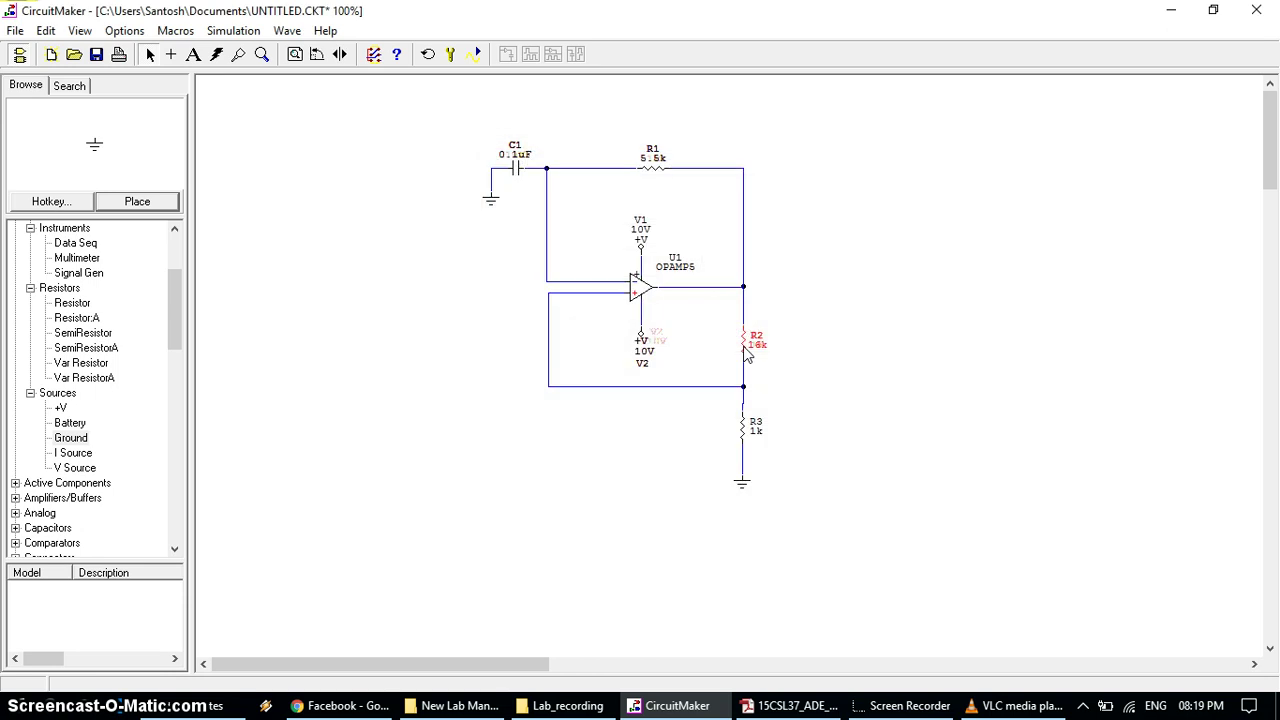
{"action": "double_click", "coordinate": [752, 425]}
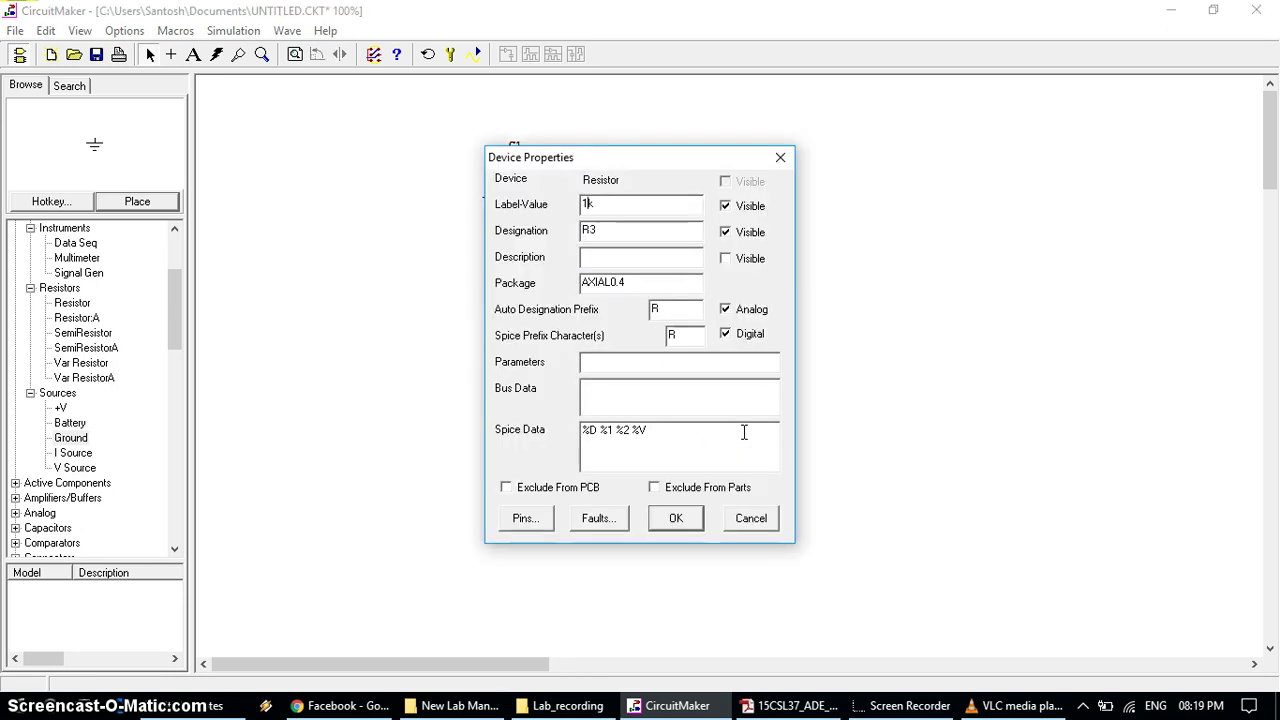
{"action": "type", "text": "0"}
{"action": "key", "text": "Return"}
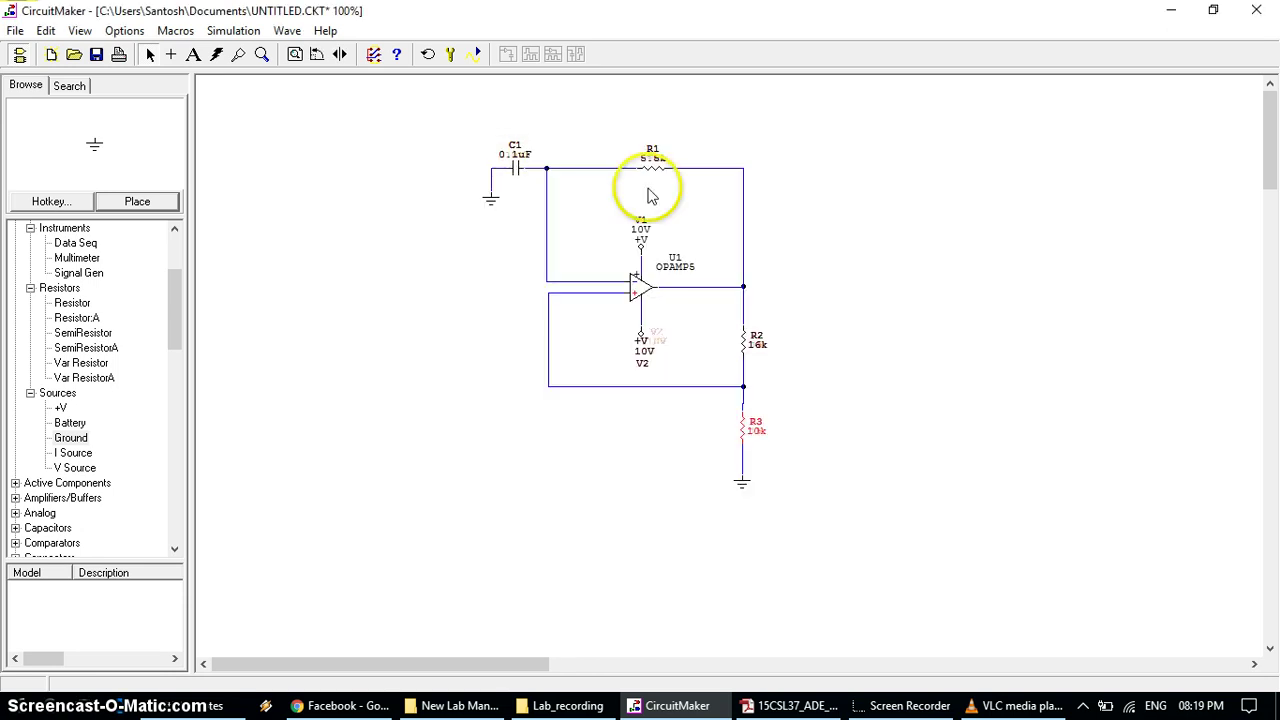
- Give supply V1 a +15V value and V2 a -15V value
{"action": "double_click", "coordinate": [640, 230]}
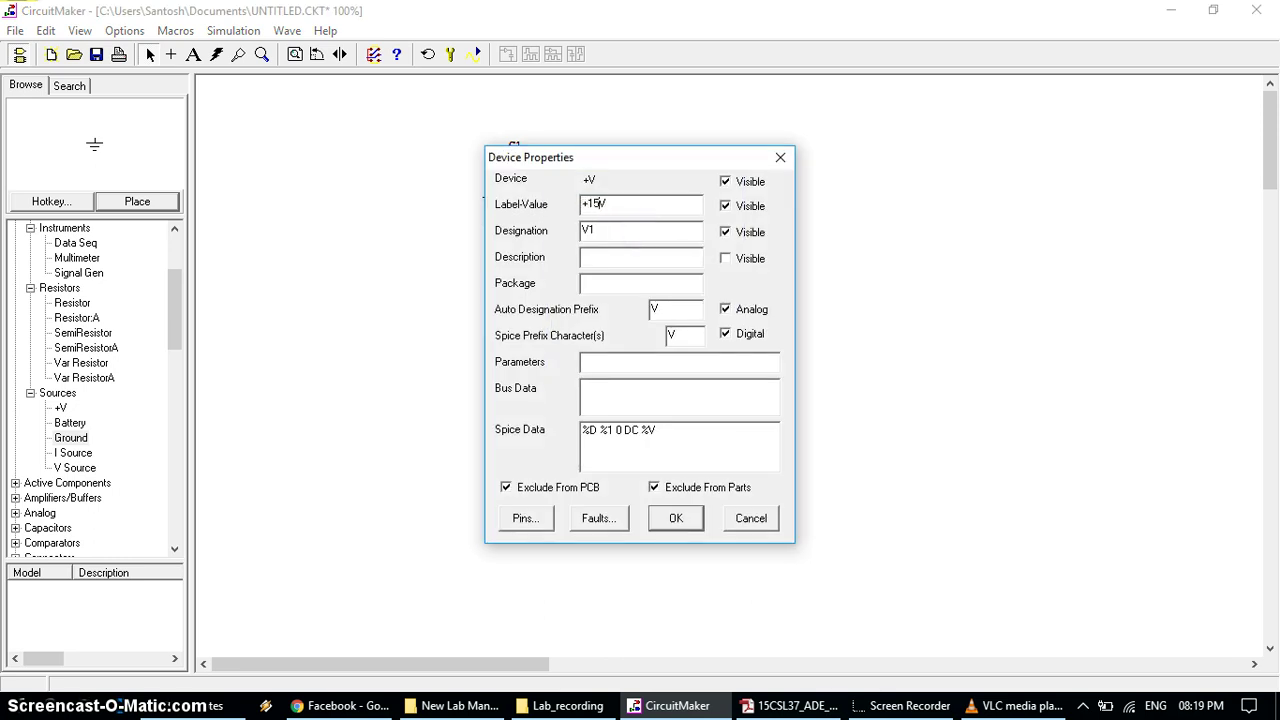
{"action": "left_click", "coordinate": [673, 516]}
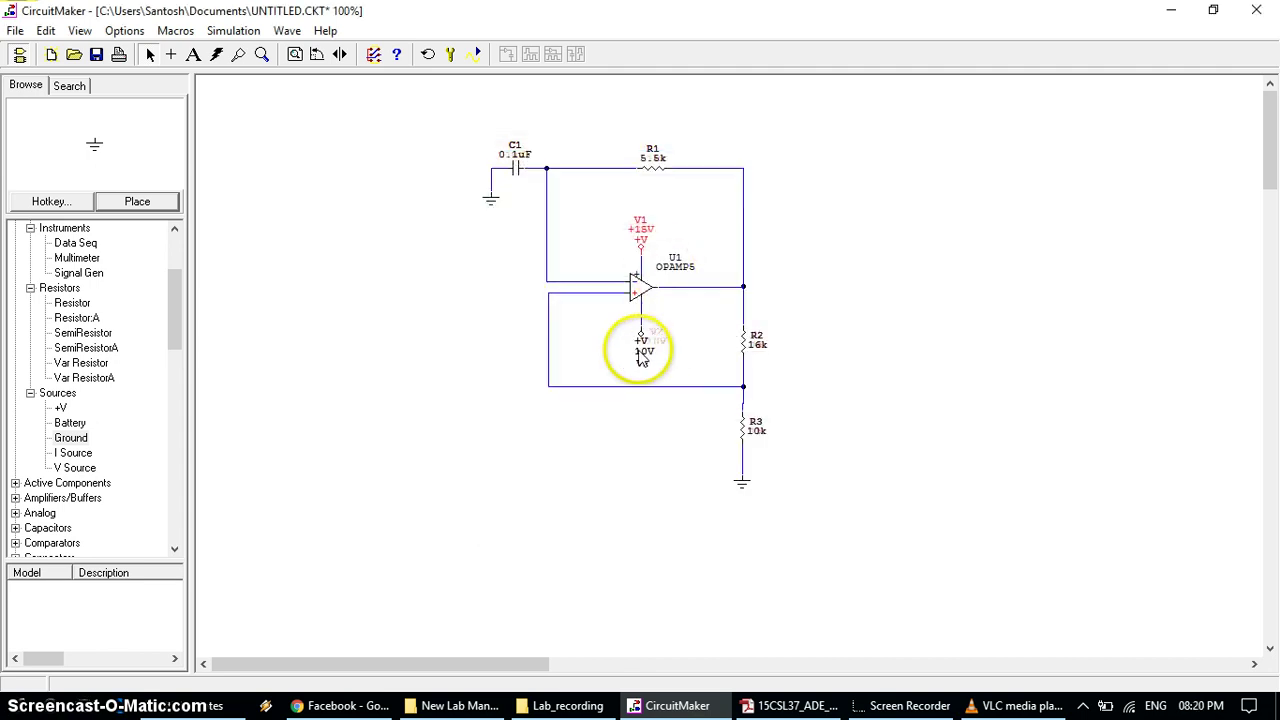
{"action": "double_click", "coordinate": [641, 358]}
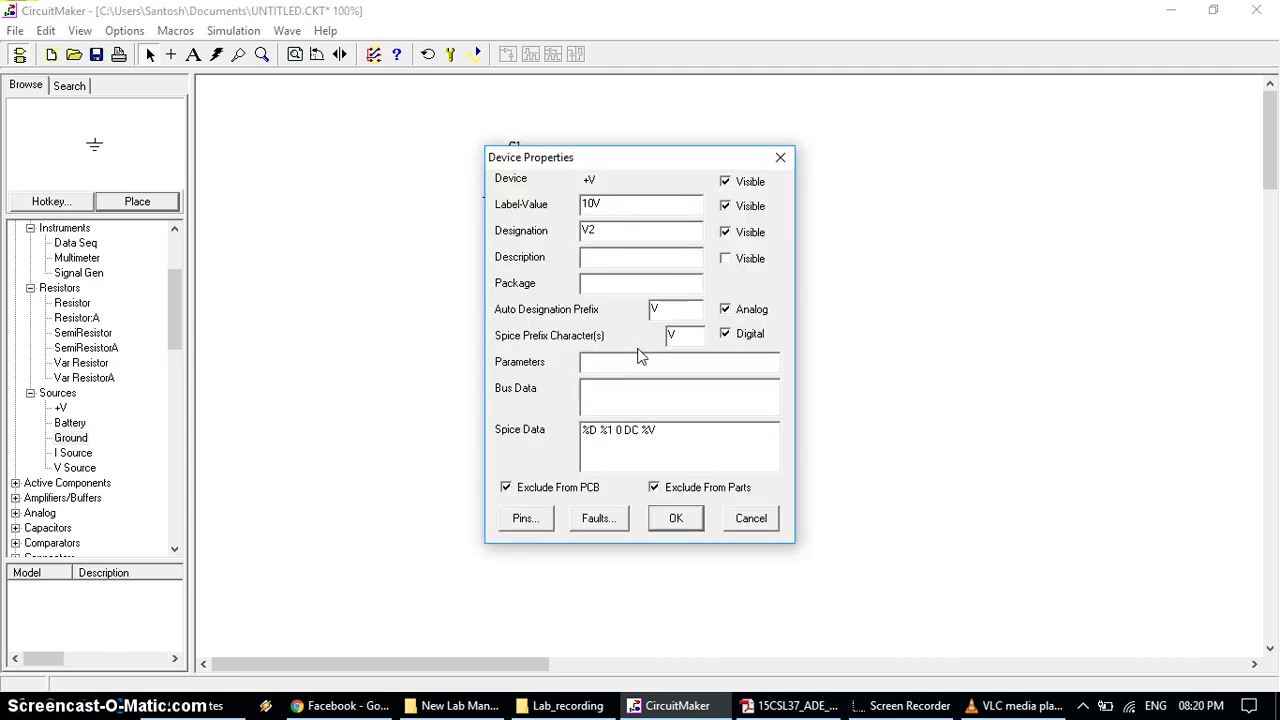
{"action": "left_click", "coordinate": [583, 203]}
{"action": "type", "text": "-15"}
{"action": "left_click", "coordinate": [670, 519]}
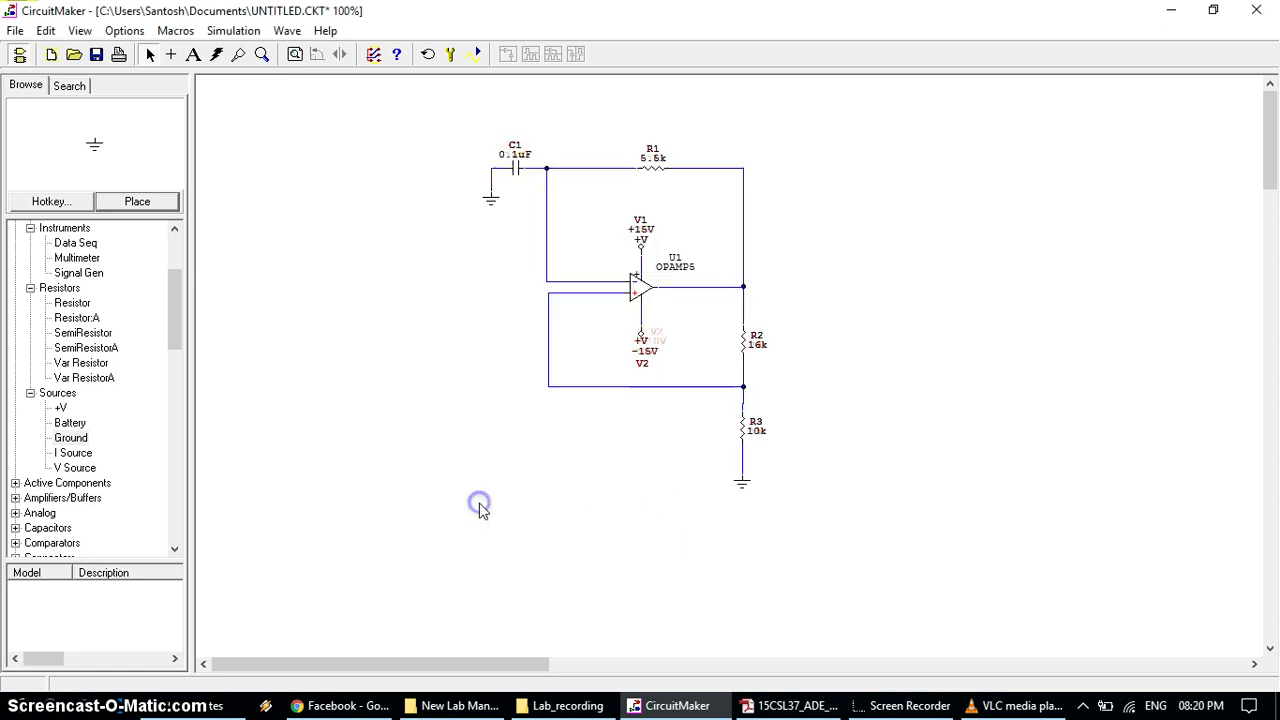
- Choose the UA741 model for op-amp U1 in Subcircuit Selections
{"action": "left_click", "coordinate": [897, 336]}
{"action": "left_click", "coordinate": [640, 287]}
{"action": "double_click", "coordinate": [641, 288]}
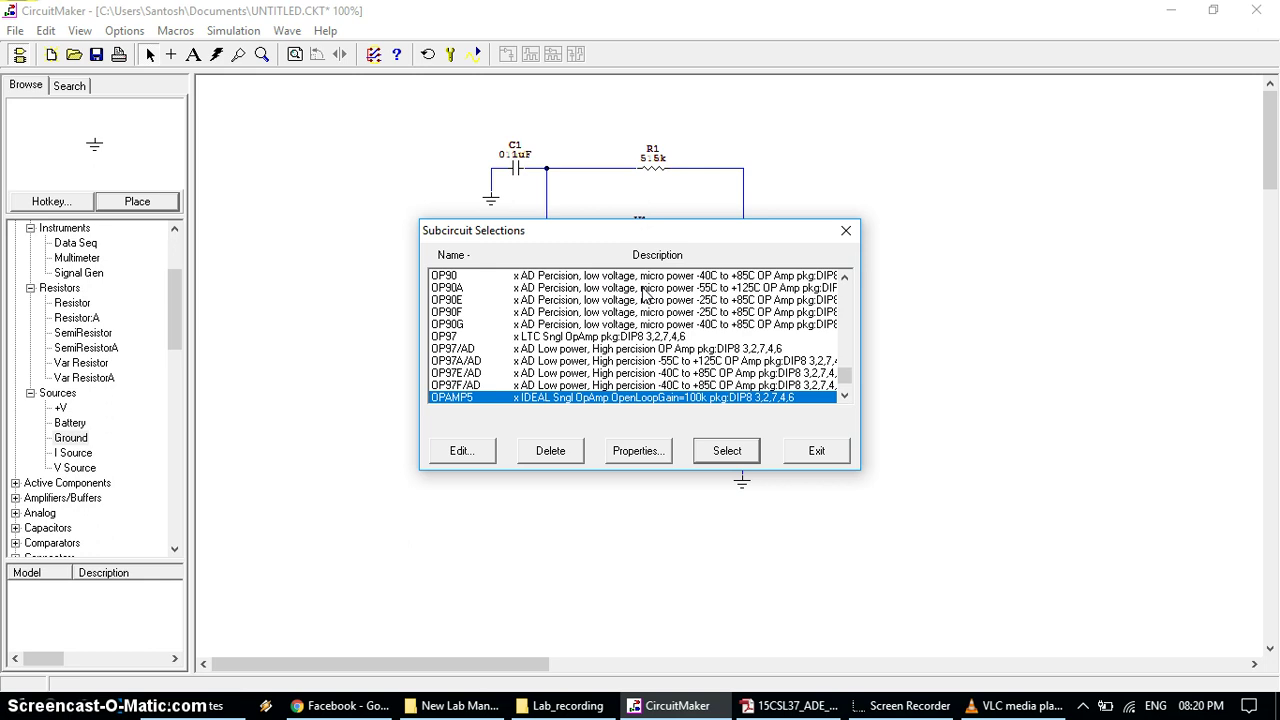
{"action": "key", "text": "u"}
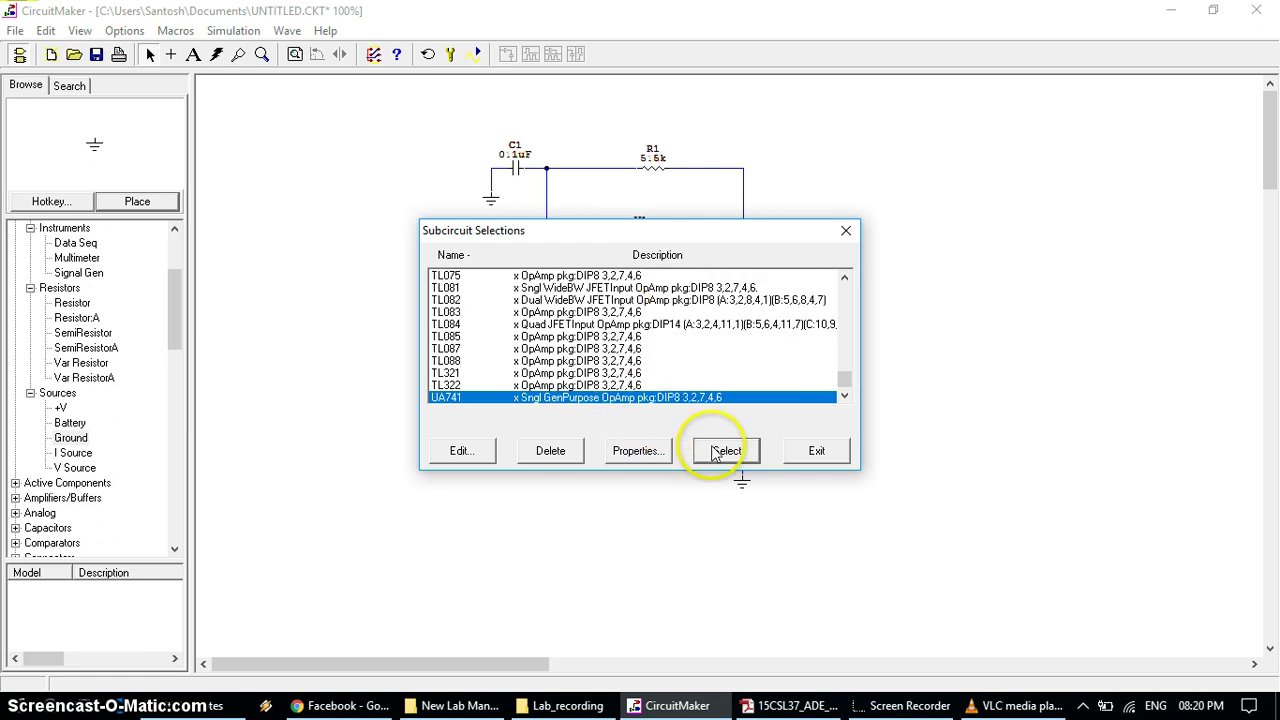
{"action": "left_click", "coordinate": [816, 452]}
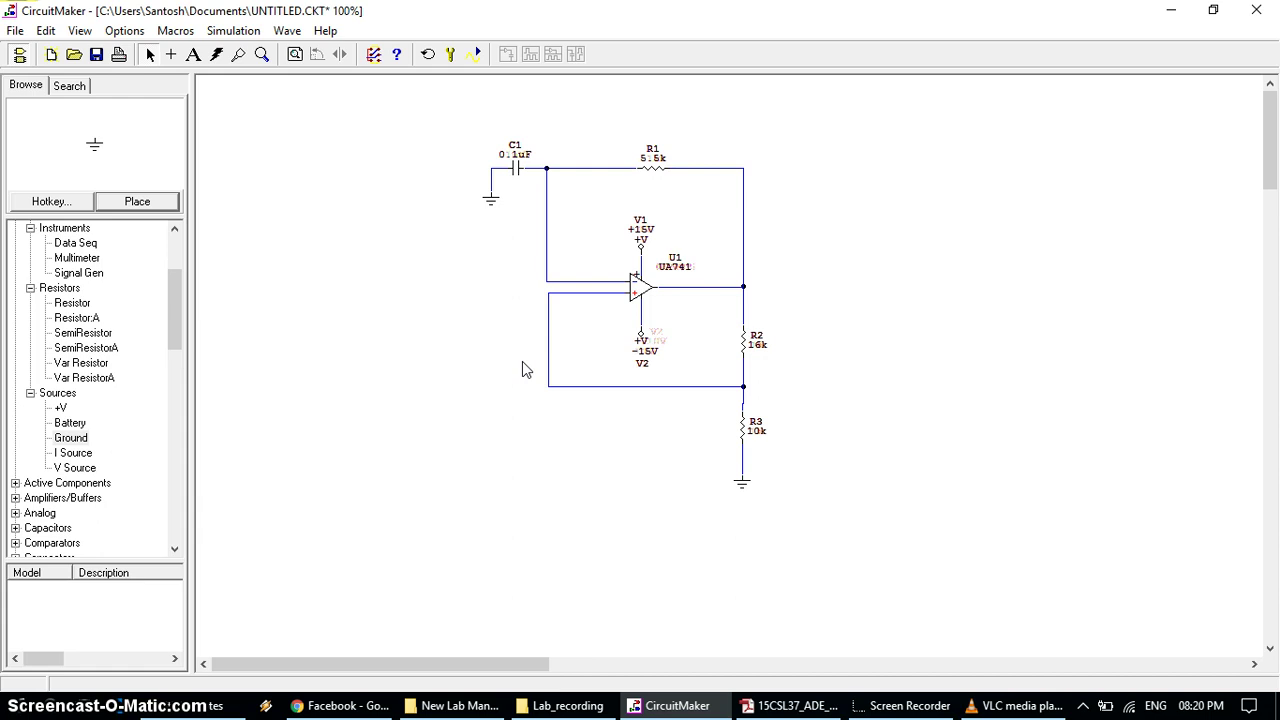
- Save the circuit in Documents under the name 2b_sim.CKT
{"action": "left_click", "coordinate": [97, 55]}
{"action": "left_click", "coordinate": [376, 420]}
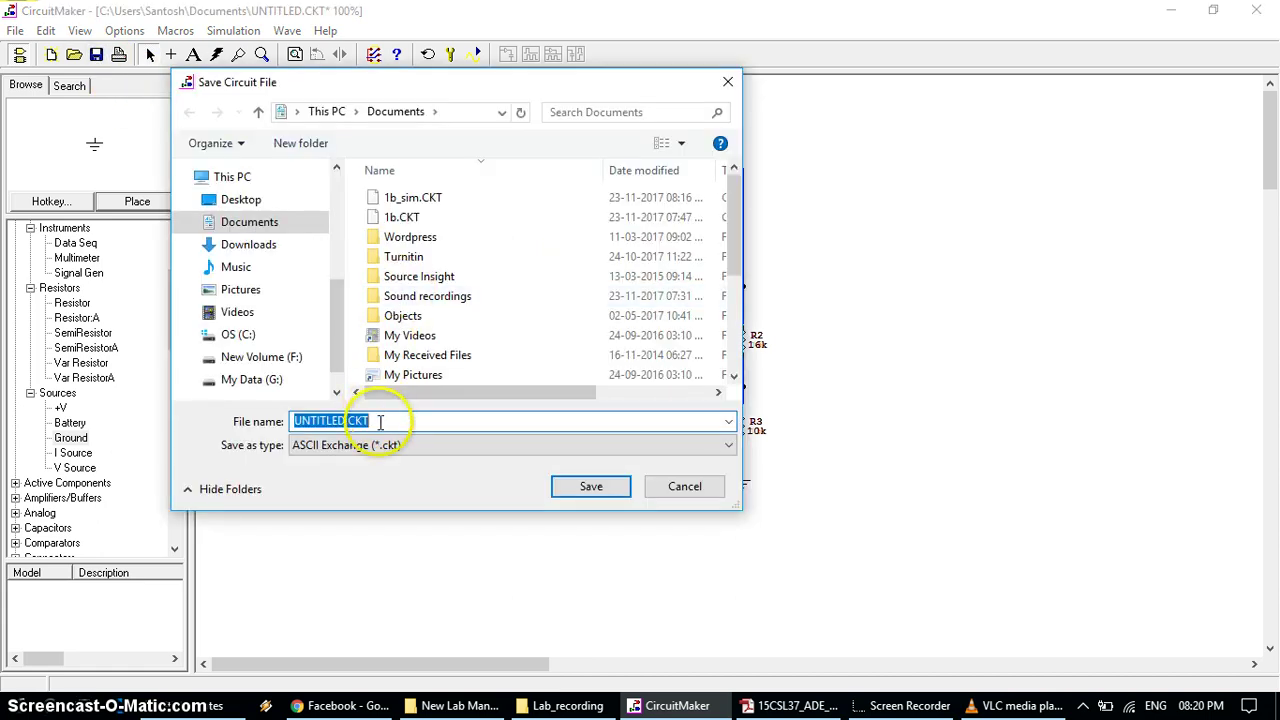
{"action": "left_click", "coordinate": [334, 420]}
{"action": "left_click_drag", "start_coordinate": [334, 420], "coordinate": [232, 427]}
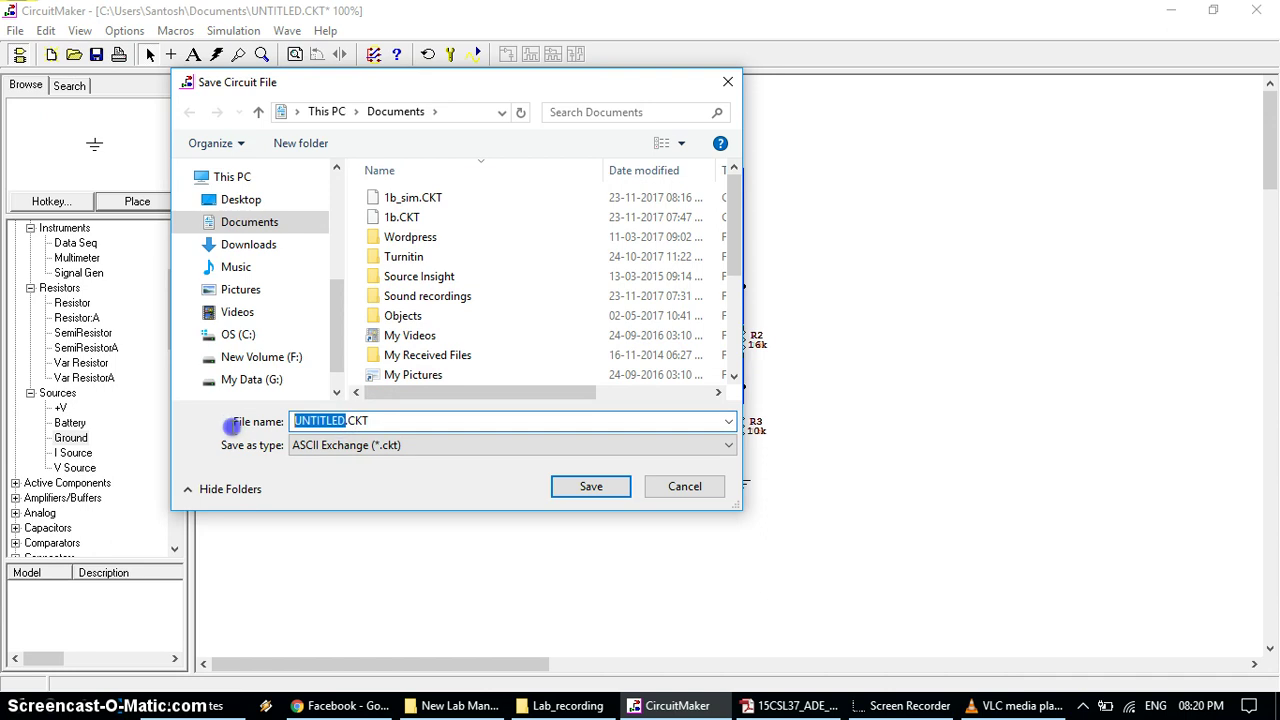
{"action": "type", "text": "2b_sim"}
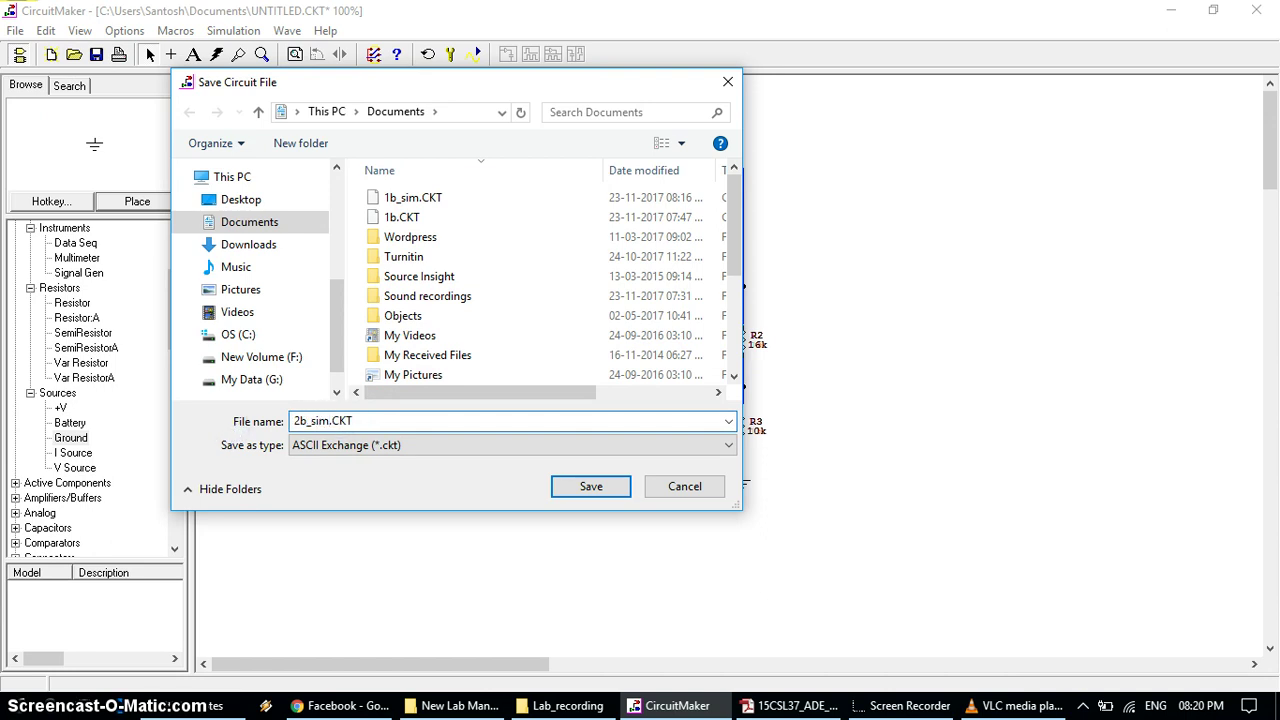
{"action": "left_click", "coordinate": [571, 486]}
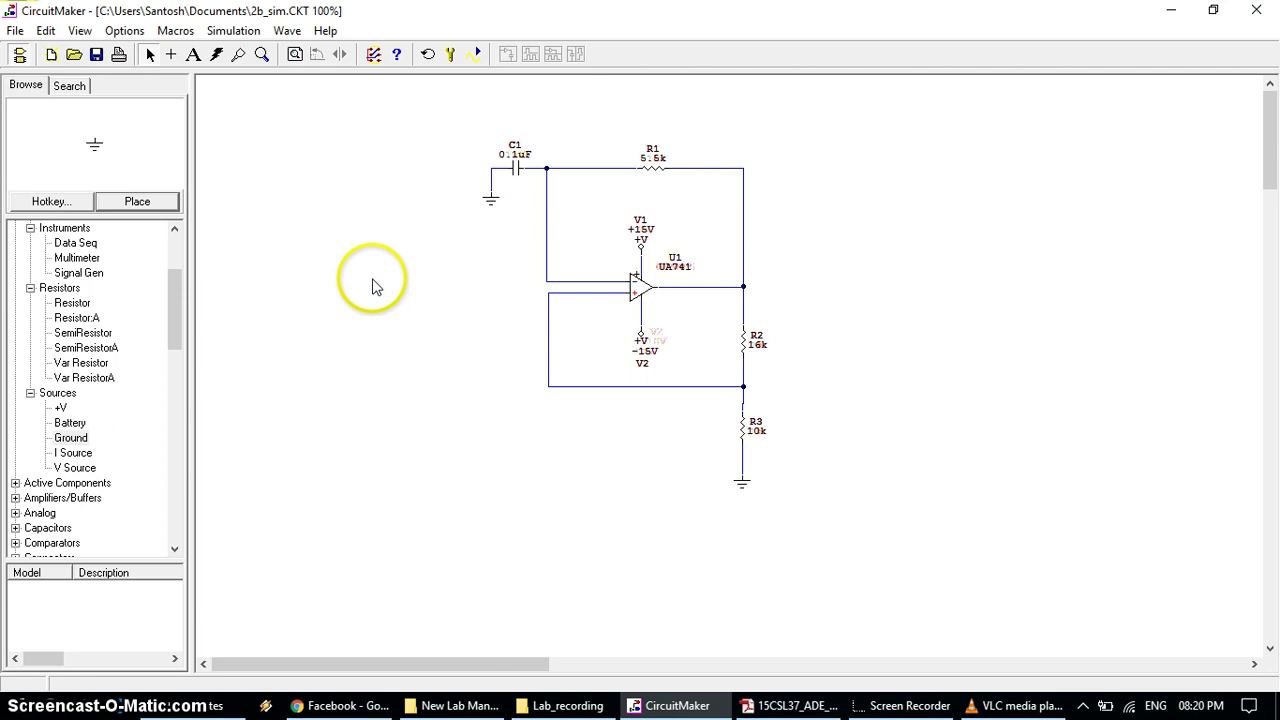
- In Analyses Setup, turn off the default settings and Operating Point analysis
{"action": "left_click", "coordinate": [935, 297]}
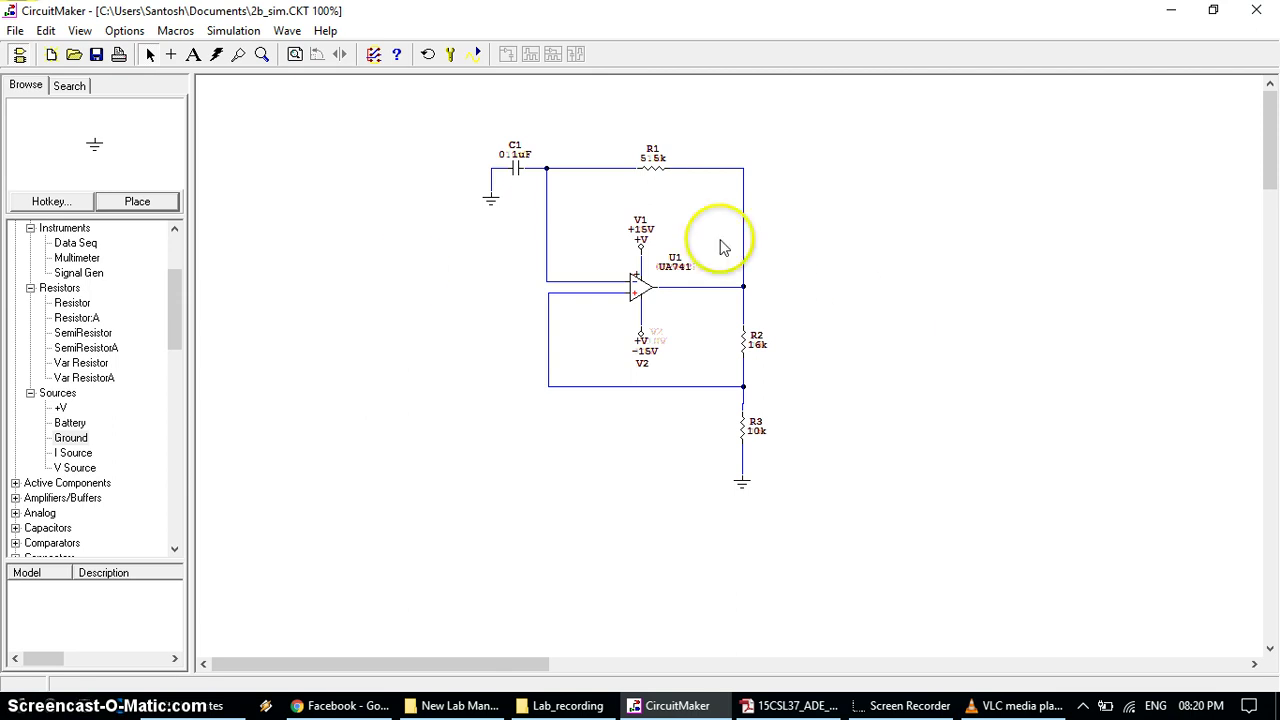
{"action": "left_click", "coordinate": [236, 31]}
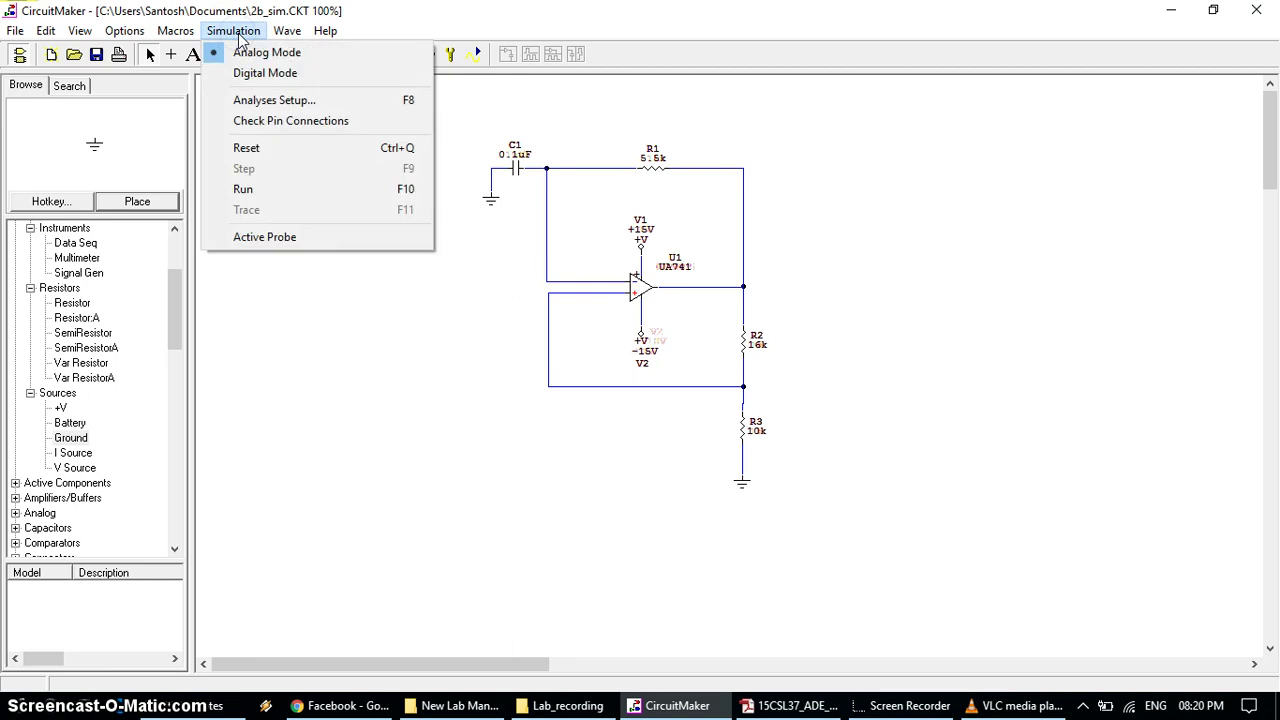
{"action": "left_click", "coordinate": [236, 32]}
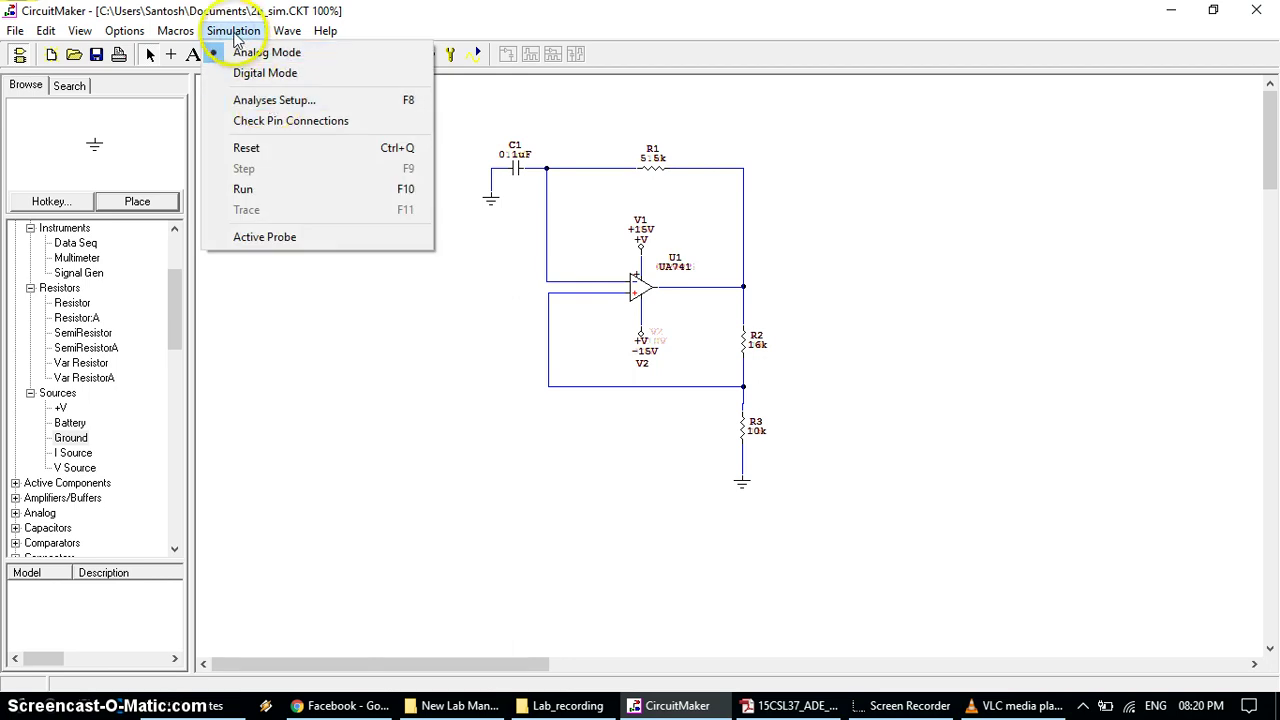
{"action": "left_click", "coordinate": [275, 100]}
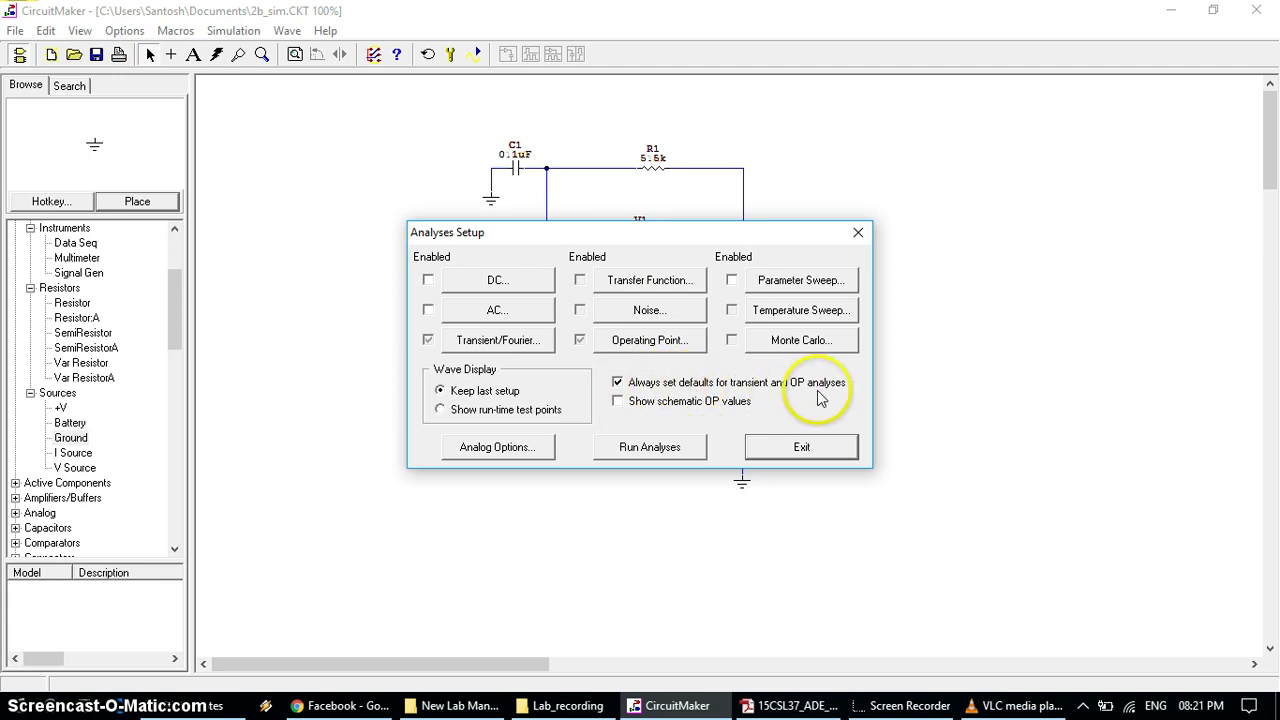
{"action": "left_click", "coordinate": [617, 382]}
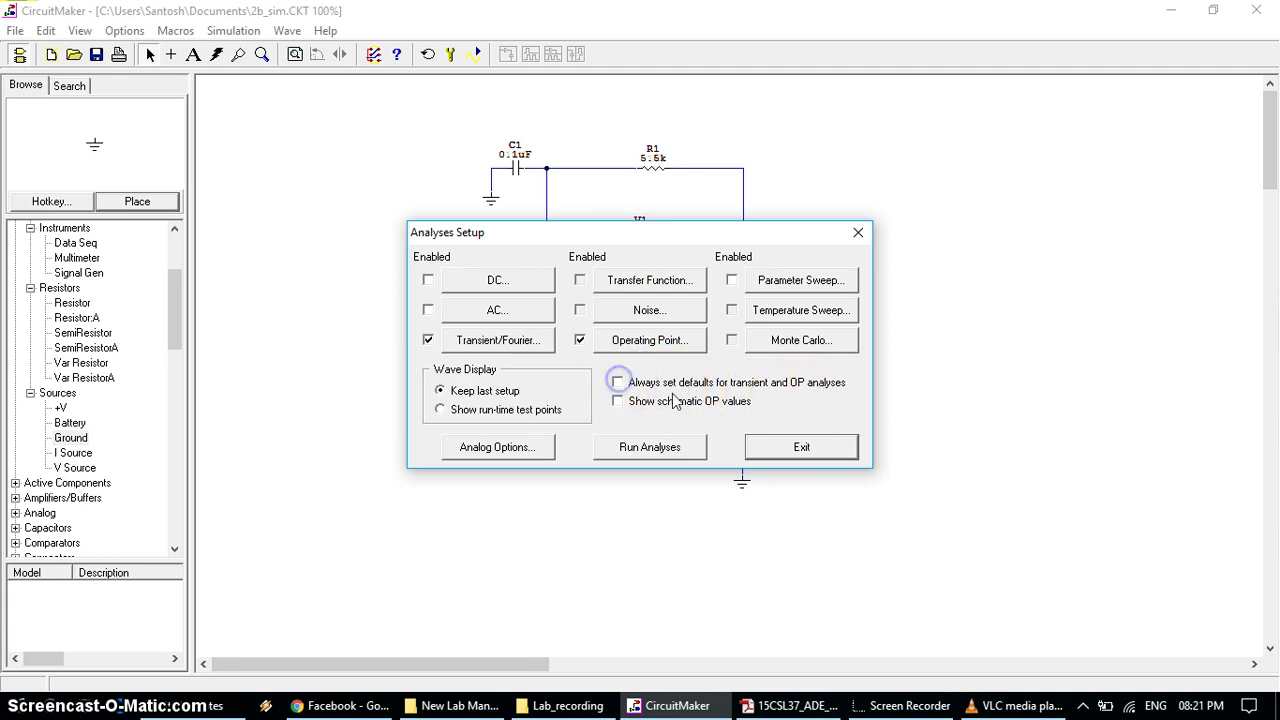
{"action": "left_click", "coordinate": [581, 340]}
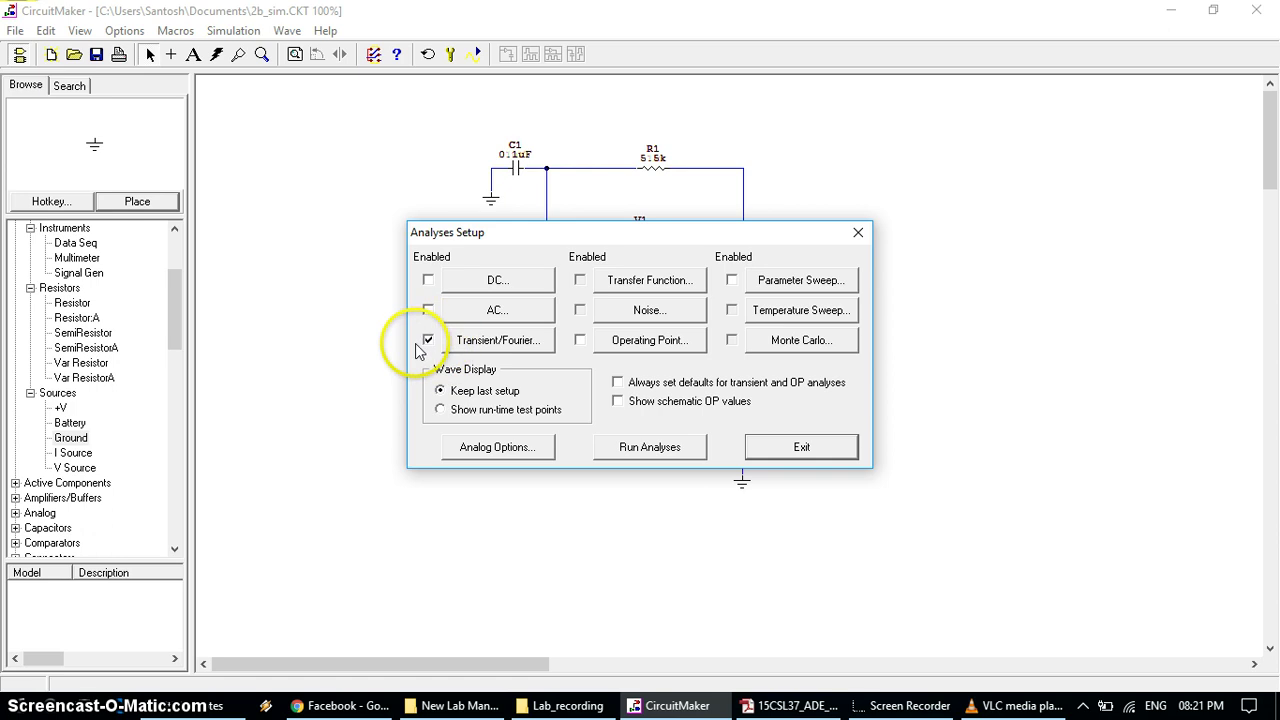
- Set the transient analysis Stop Time to 2mS and accept it
{"action": "left_click", "coordinate": [483, 343]}
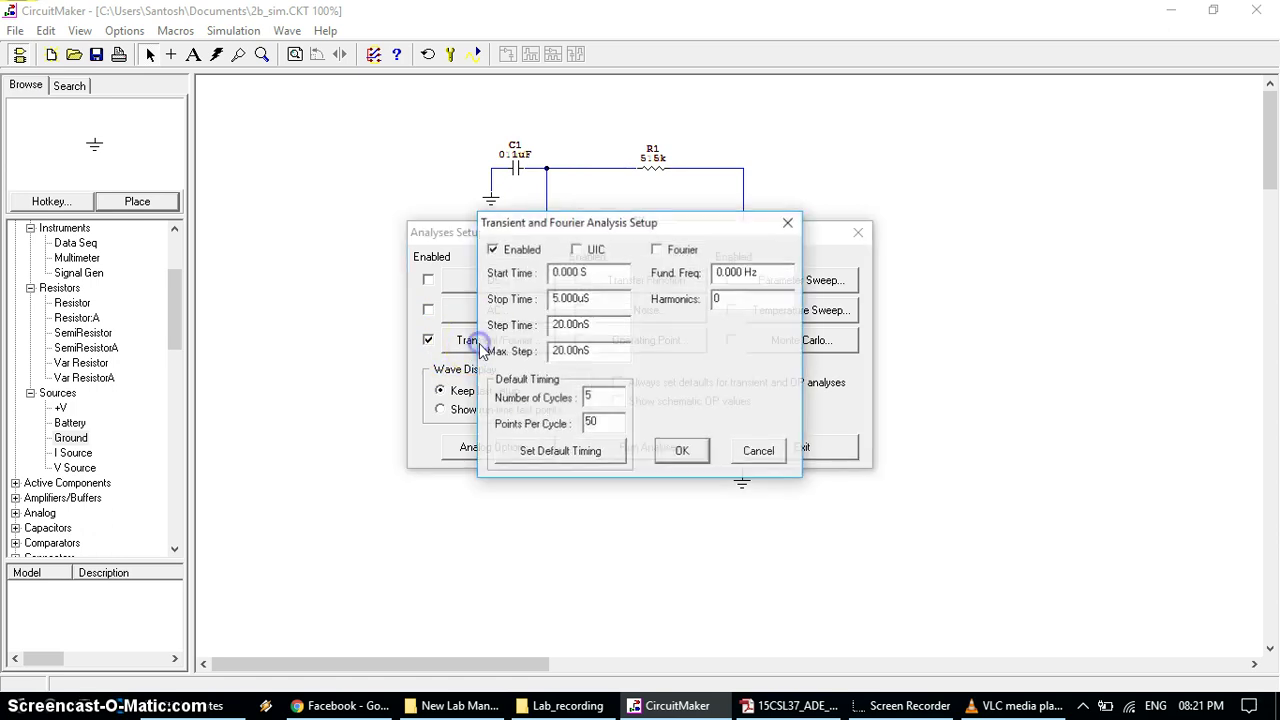
{"action": "left_click", "coordinate": [652, 228]}
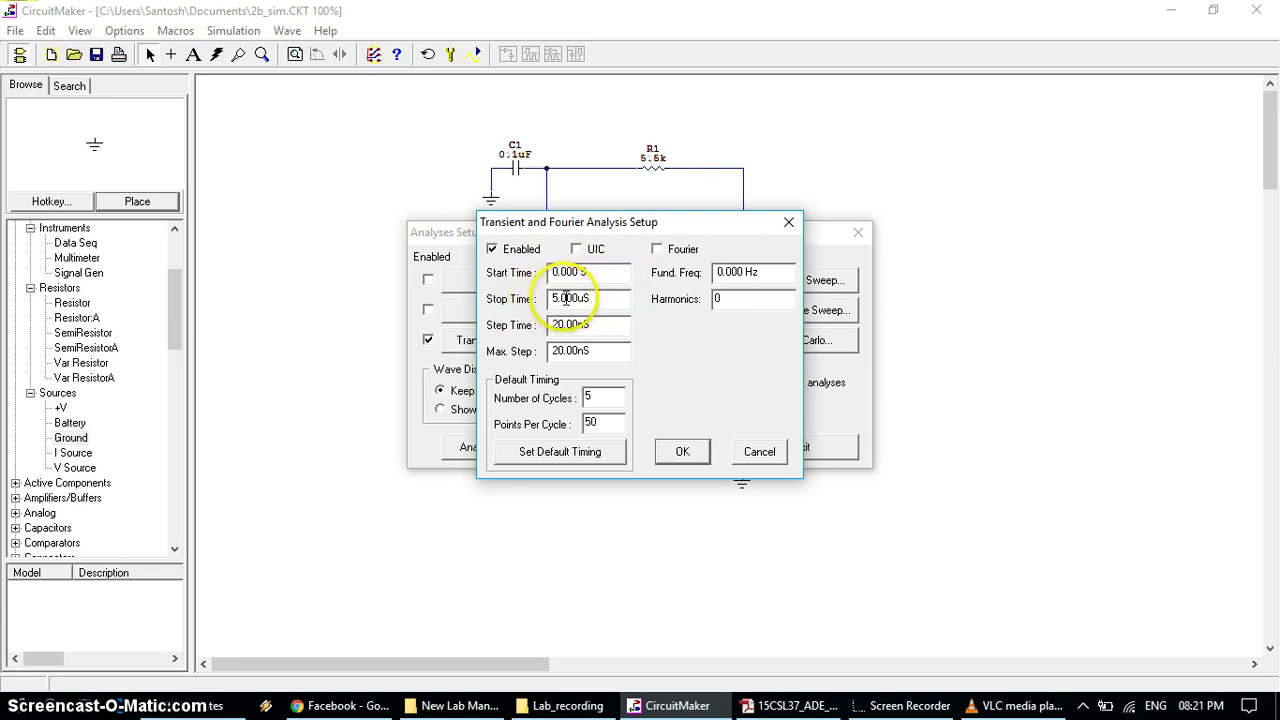
{"action": "left_click_drag", "start_coordinate": [585, 298], "coordinate": [503, 306]}
{"action": "type", "text": "2mS"}
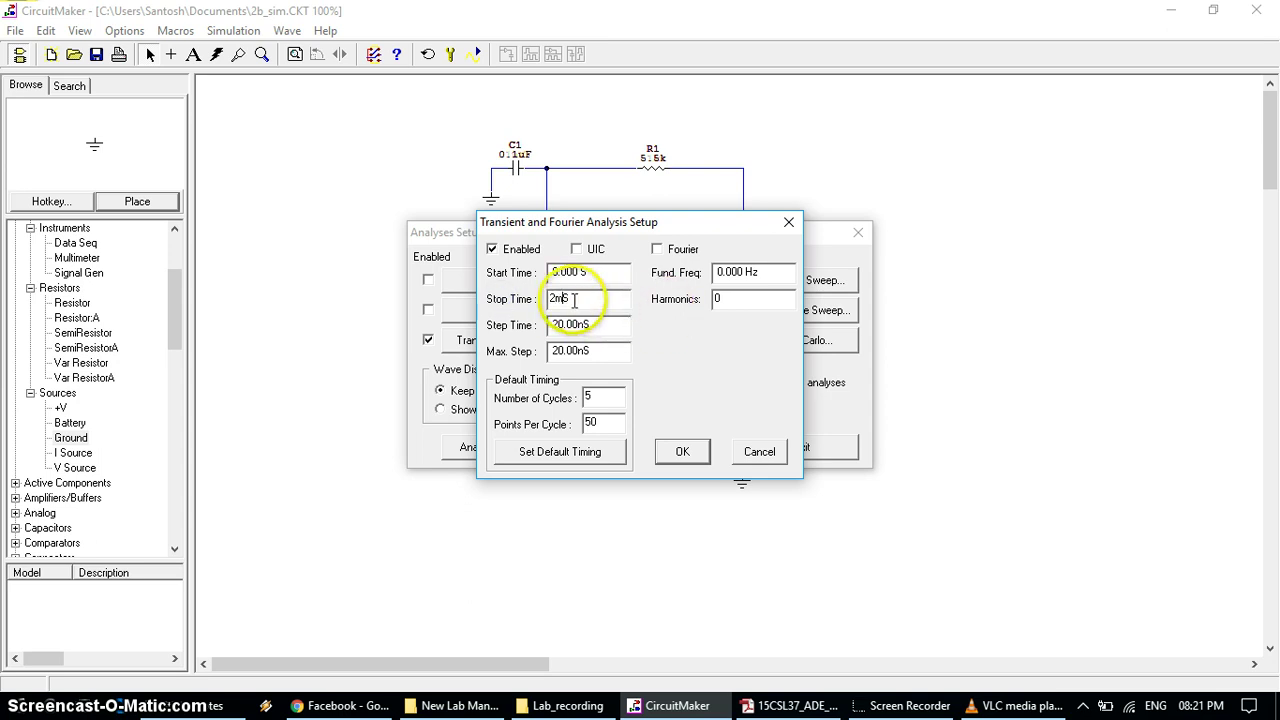
{"action": "left_click", "coordinate": [680, 452]}
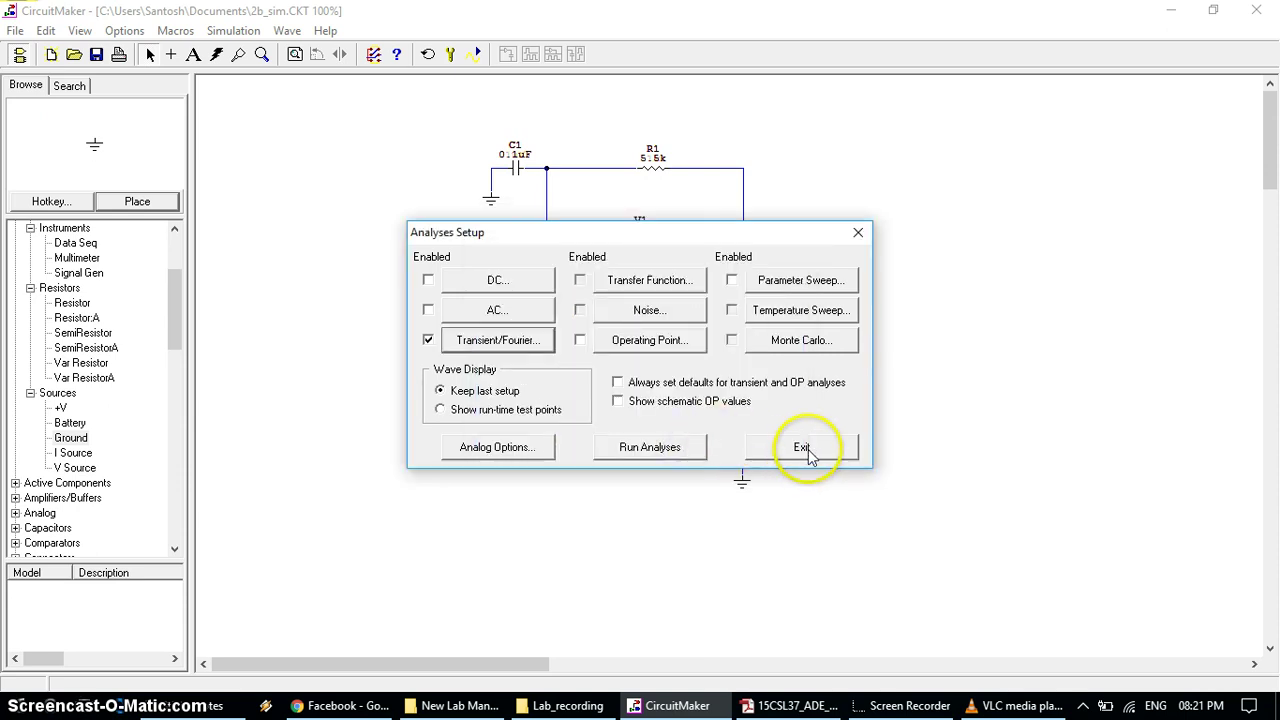
- Close the analyses setup and save the circuit with its updated analysis settings
{"action": "left_click", "coordinate": [805, 448]}
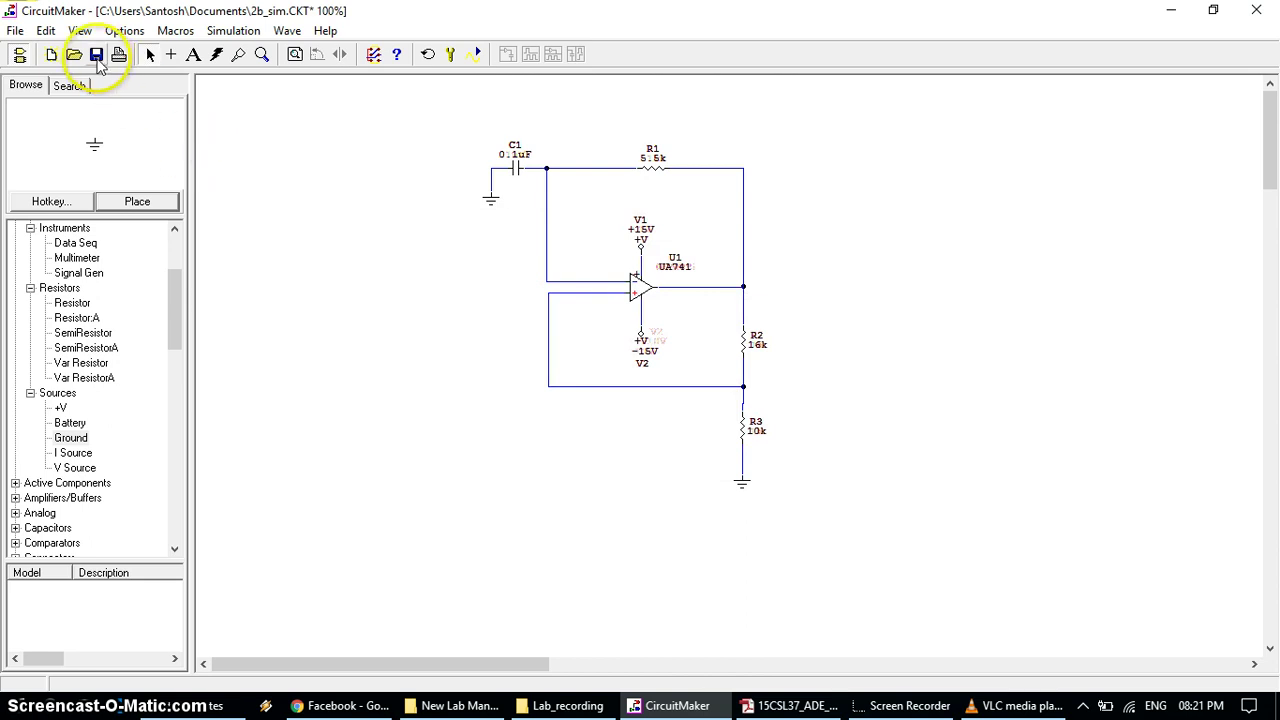
{"action": "left_click", "coordinate": [96, 56]}
{"action": "left_click", "coordinate": [341, 263]}
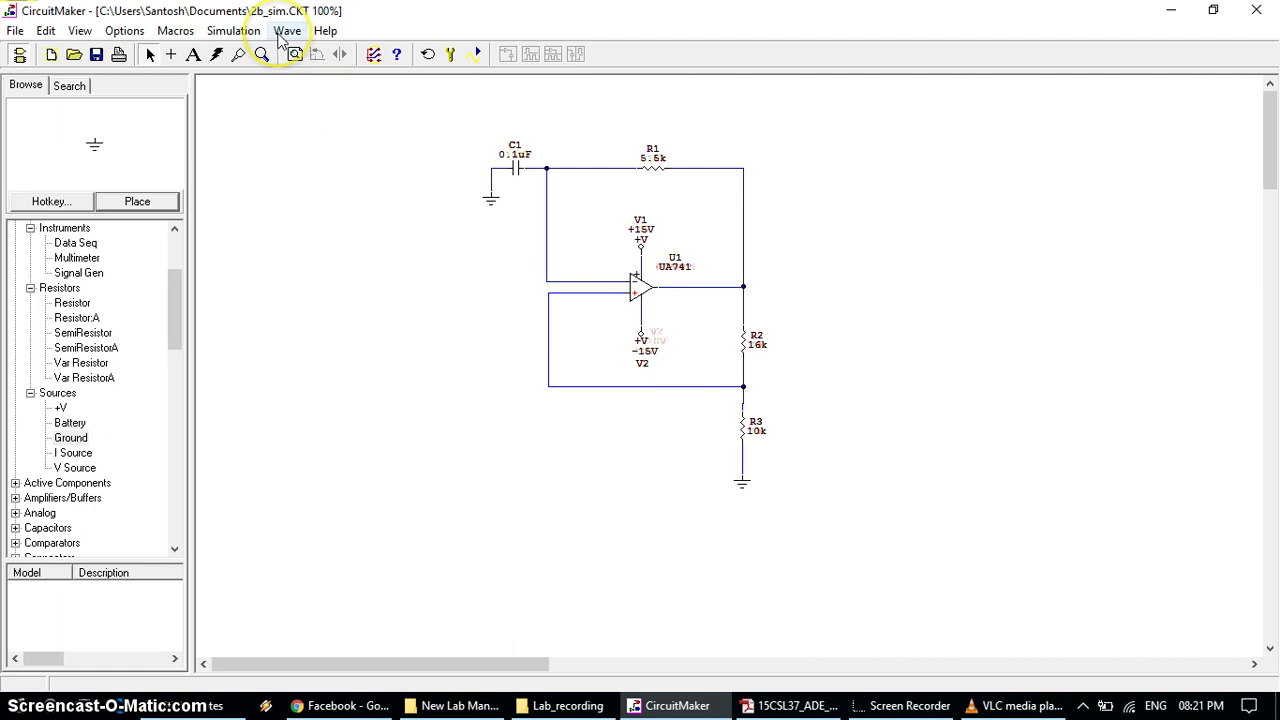
- Run the transient simulation, showing the empty waveform window at 250.0u per division
{"action": "left_click", "coordinate": [245, 33]}
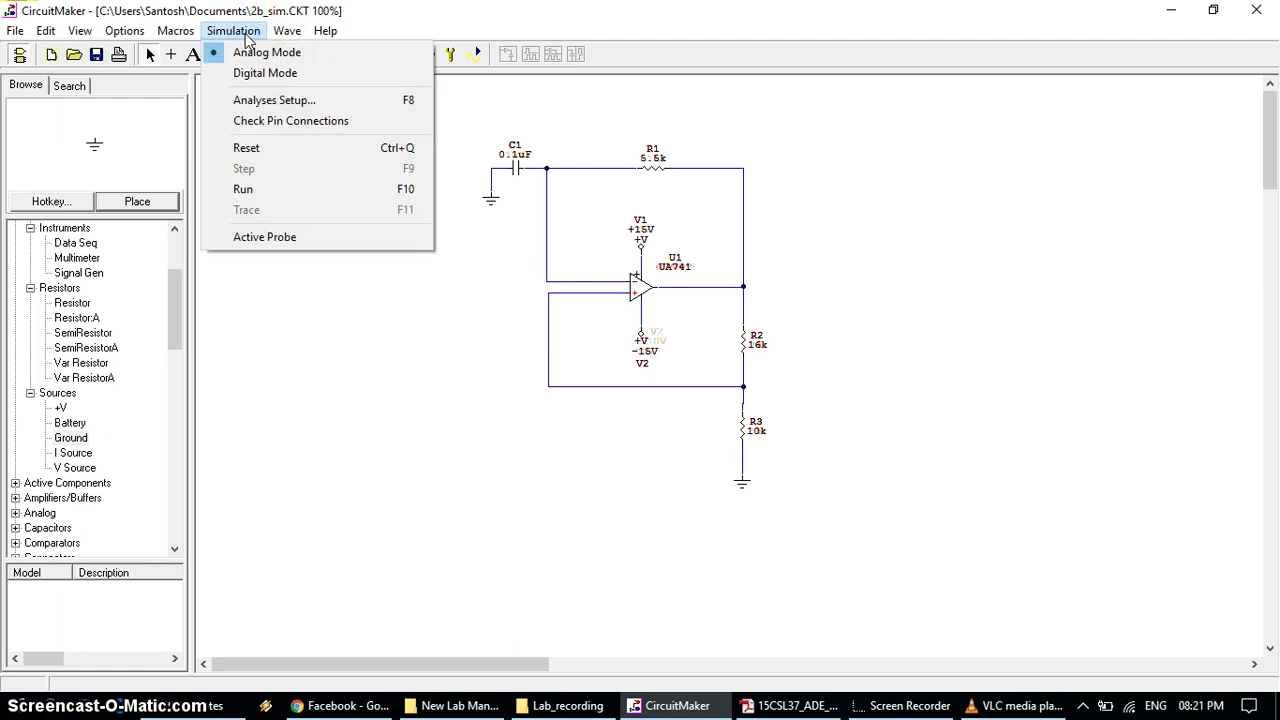
{"action": "left_click", "coordinate": [292, 190]}
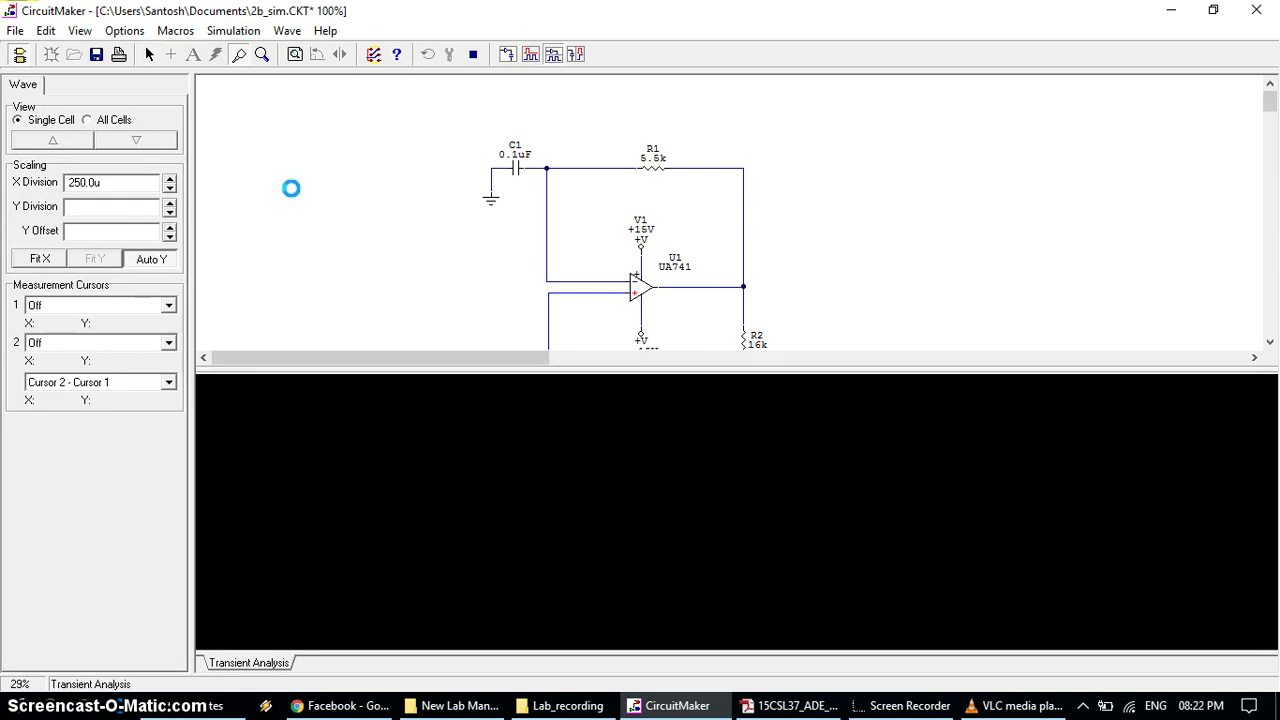
{"action": "left_click", "coordinate": [1270, 341]}
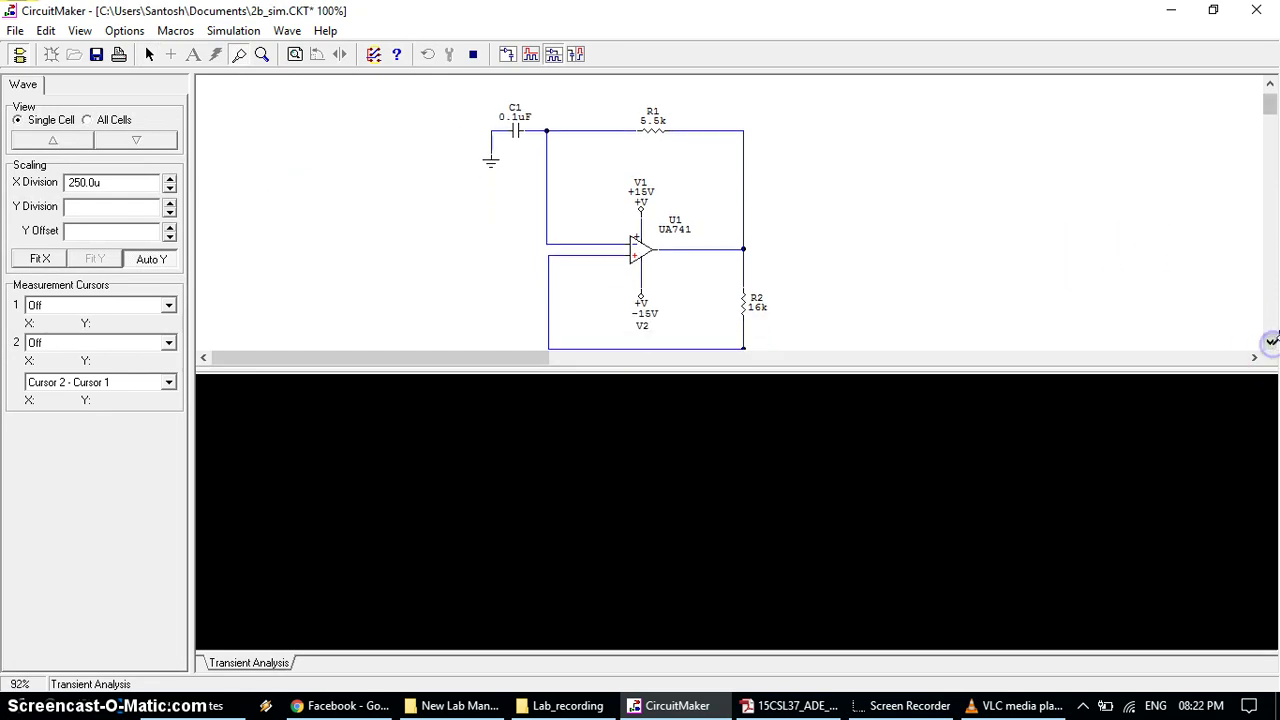
{"action": "left_click", "coordinate": [1270, 342]}
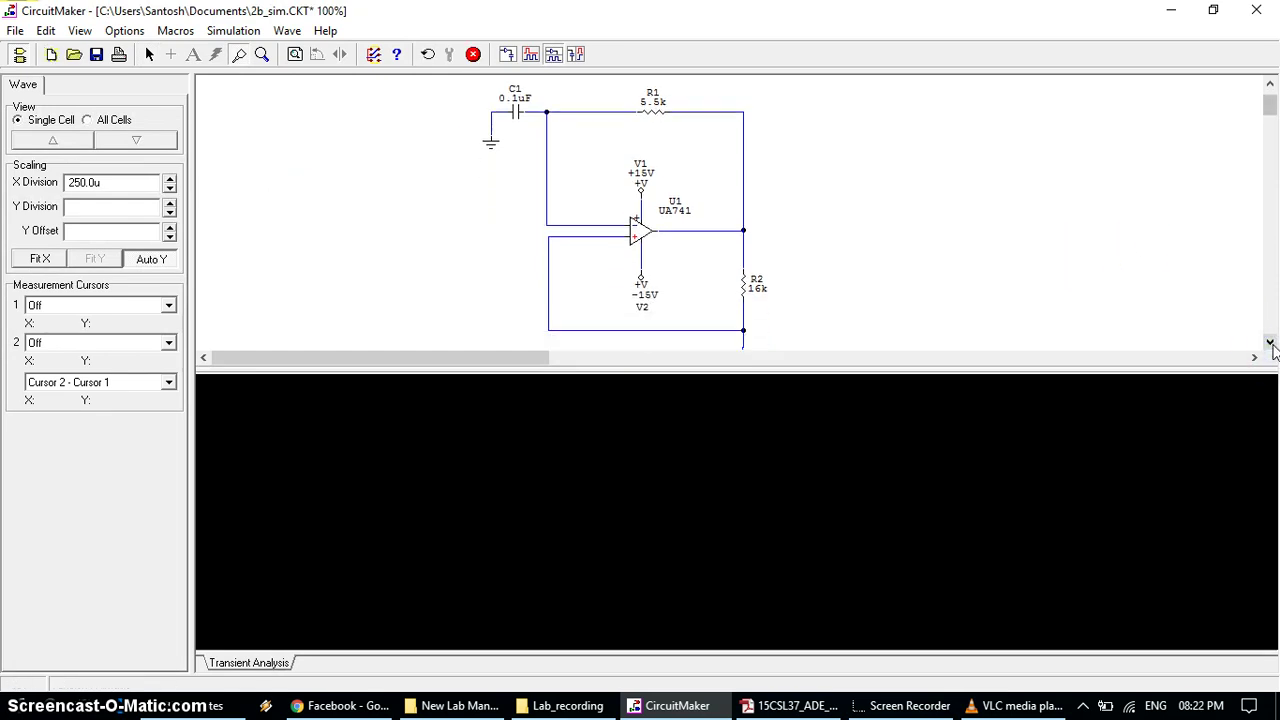
- Probe the op-amp output and inverting-input wires to plot the square-wave and capacitor triangle-wave traces
{"action": "left_click", "coordinate": [594, 222]}
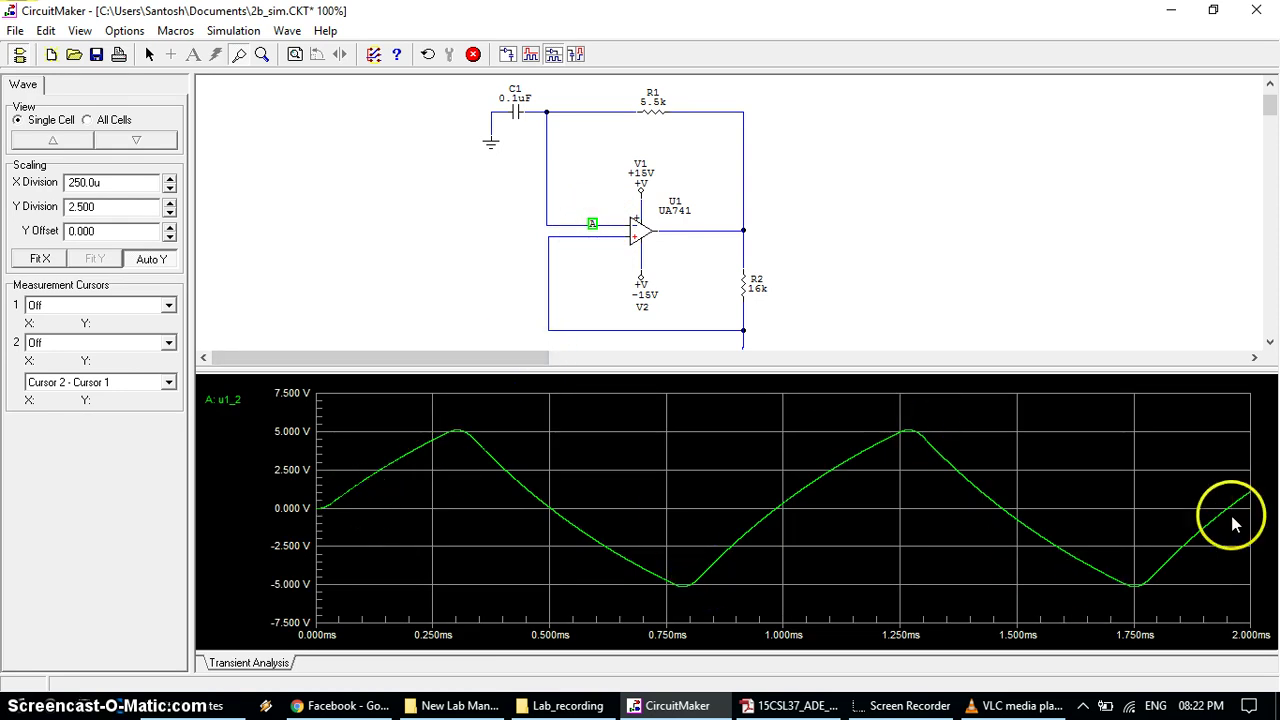
{"action": "left_click", "coordinate": [684, 231]}
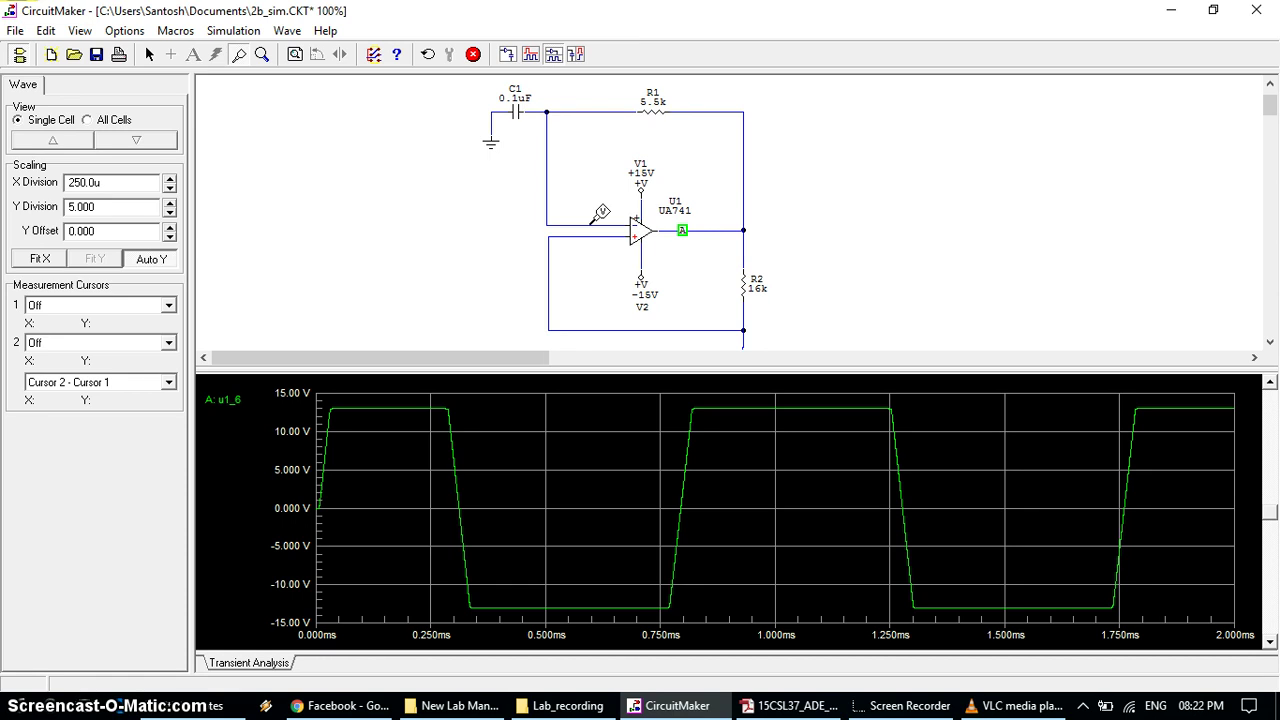
{"action": "left_click", "coordinate": [590, 222]}
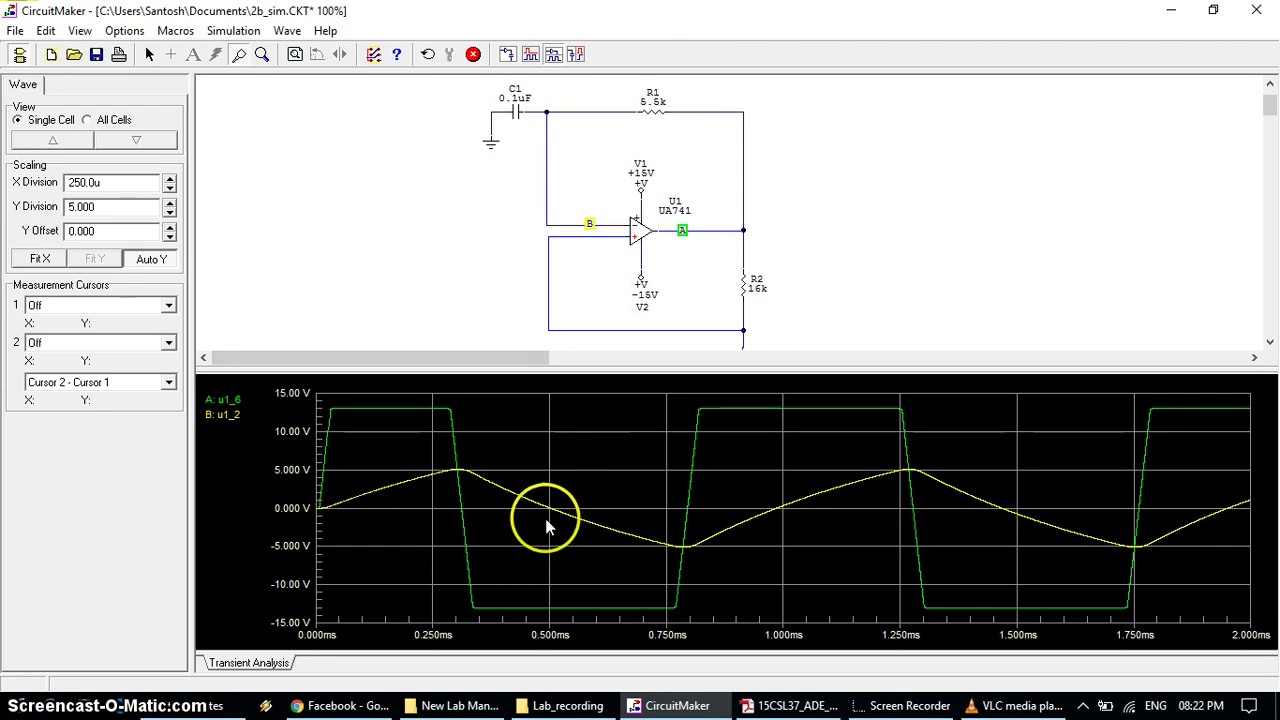
- Drag the pane splitter up so the graph shows about two cycles over 0–2 ms
{"action": "left_click_drag", "start_coordinate": [709, 366], "coordinate": [731, 170]}
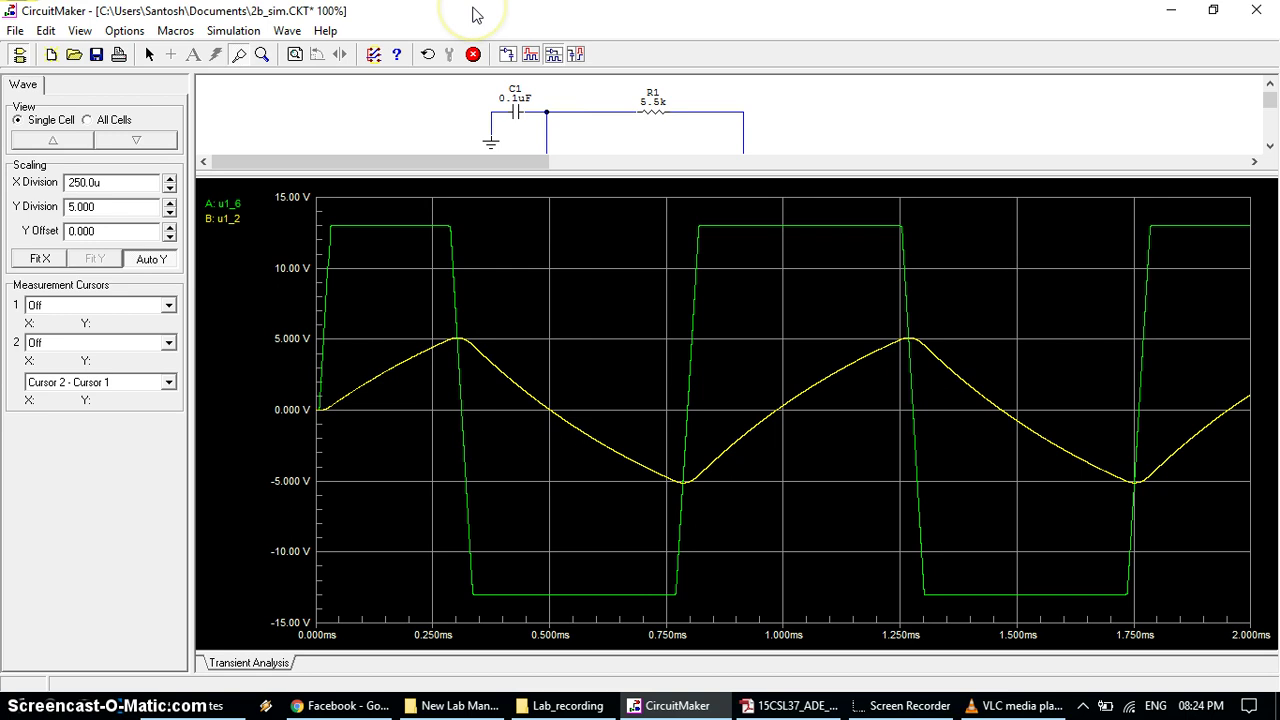
- Stop the running simulation and return to the editable oscillator schematic
{"action": "left_click", "coordinate": [240, 31]}
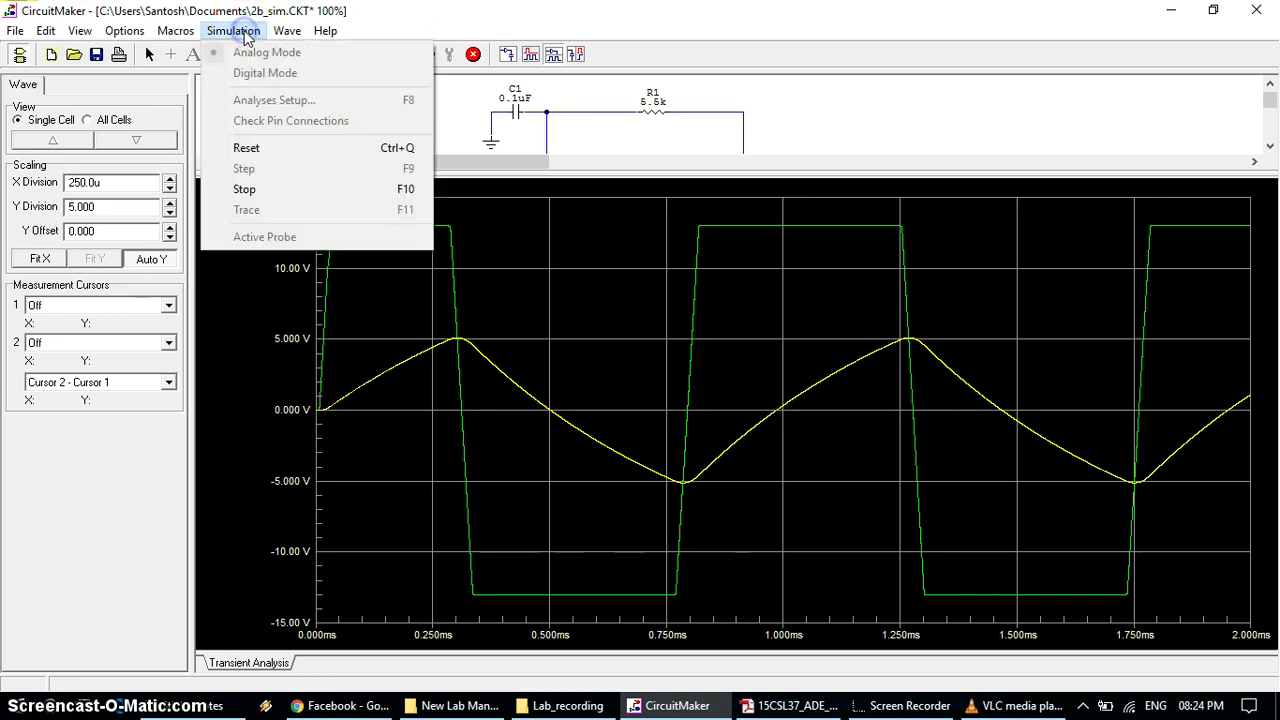
{"action": "left_click", "coordinate": [274, 193]}
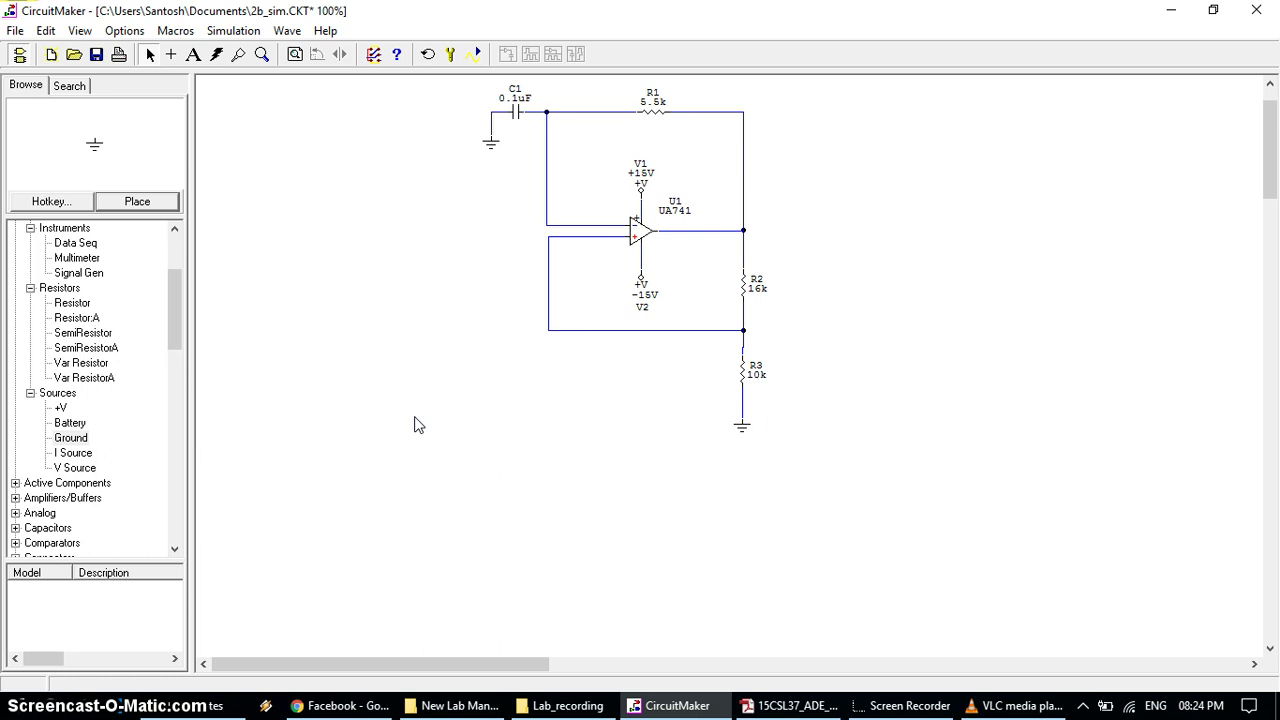
{"action": "left_click", "coordinate": [857, 706]}
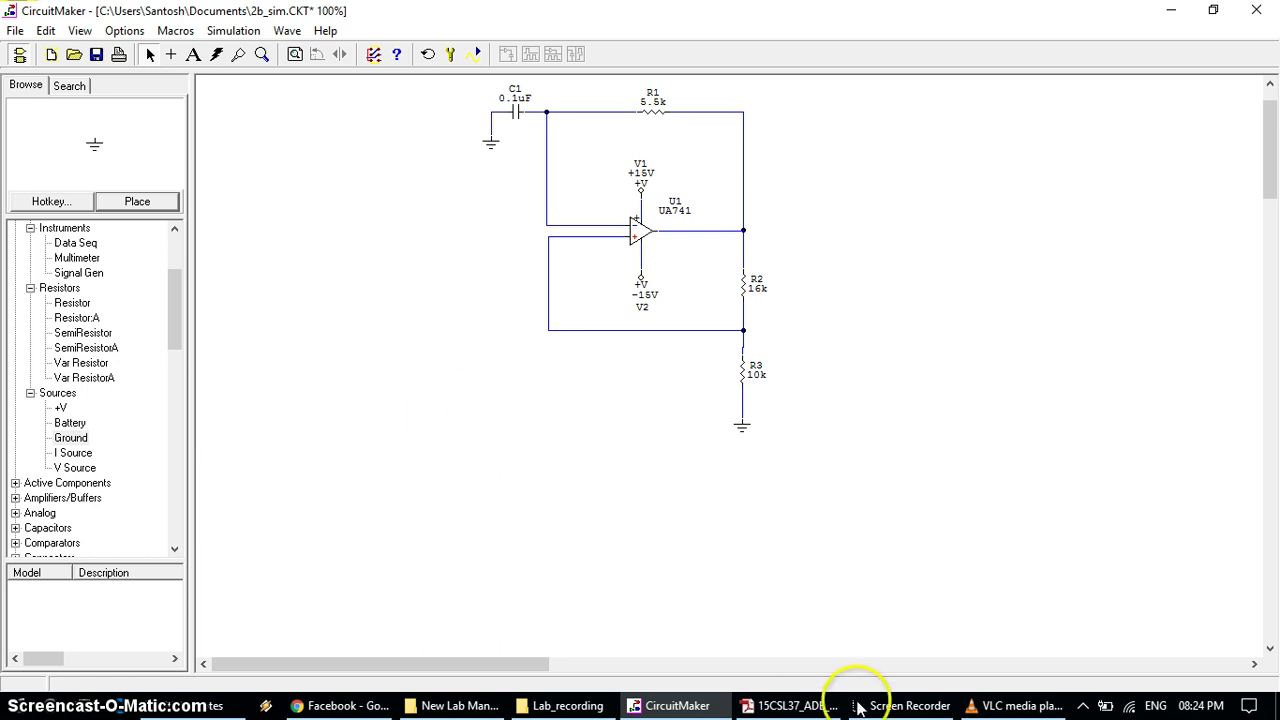